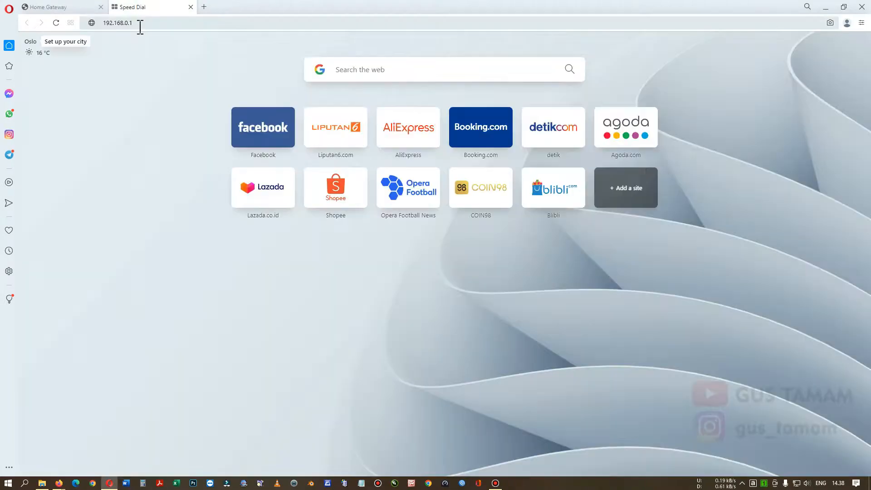
Open the router page at 192.168.0.1, log in with the router password, and decline saving the password
click(141, 25)
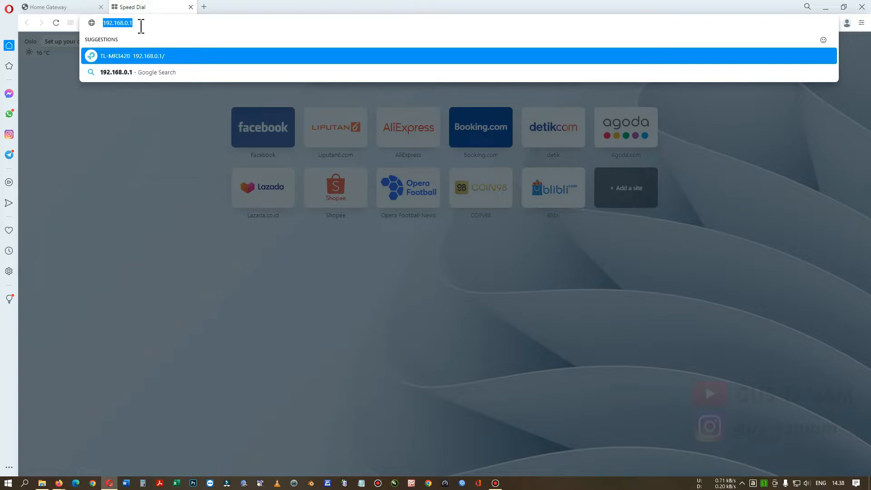
key(Return)
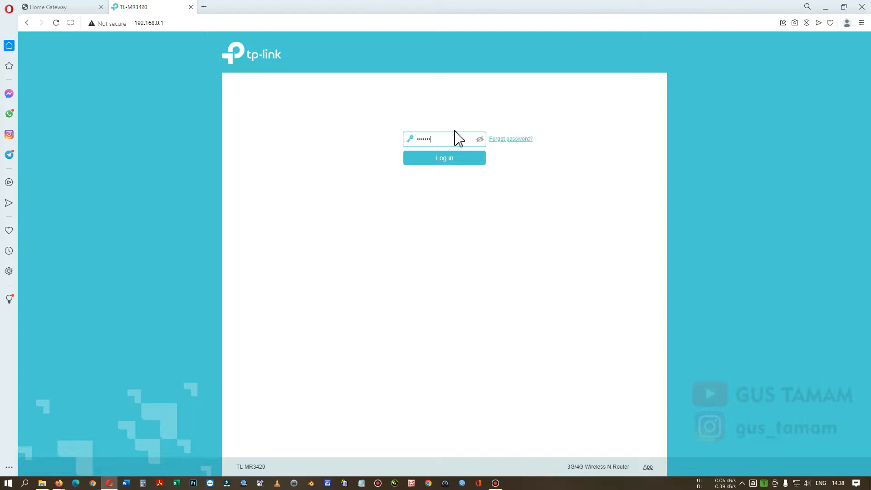
key(Return)
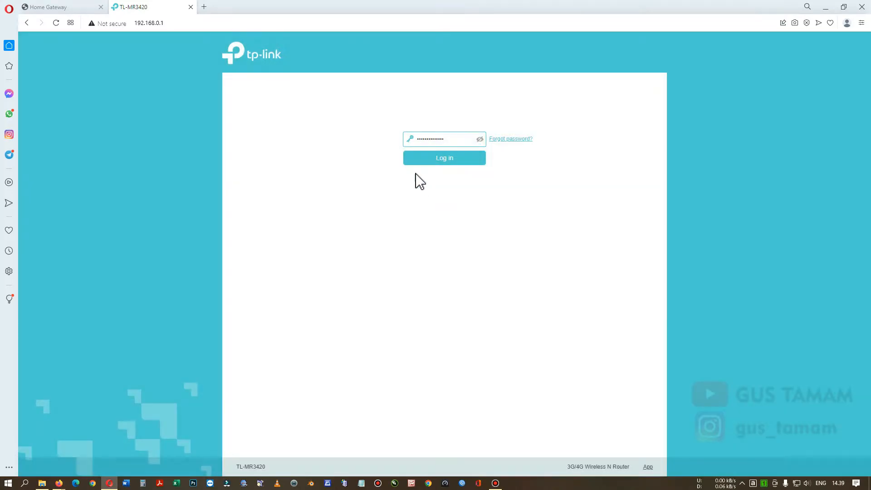
click(485, 159)
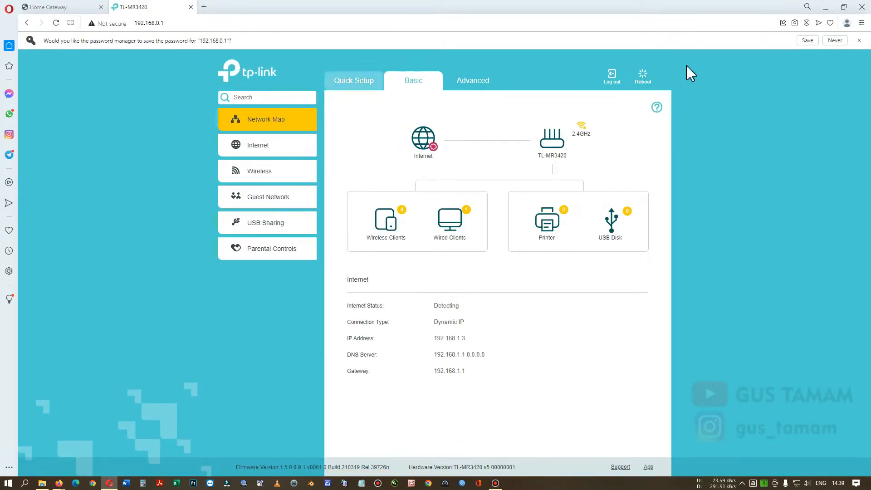
click(835, 40)
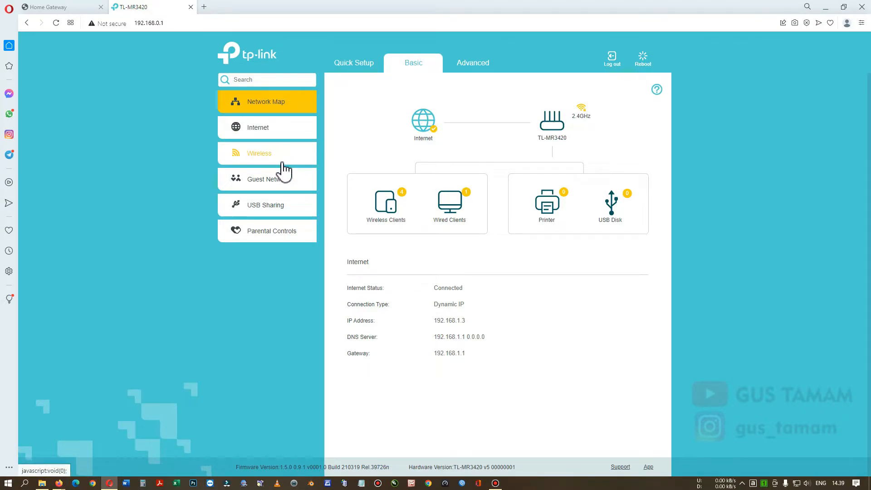
Open the Bandwidth Control page in the TL-MR3420 router's advanced settings
click(53, 7)
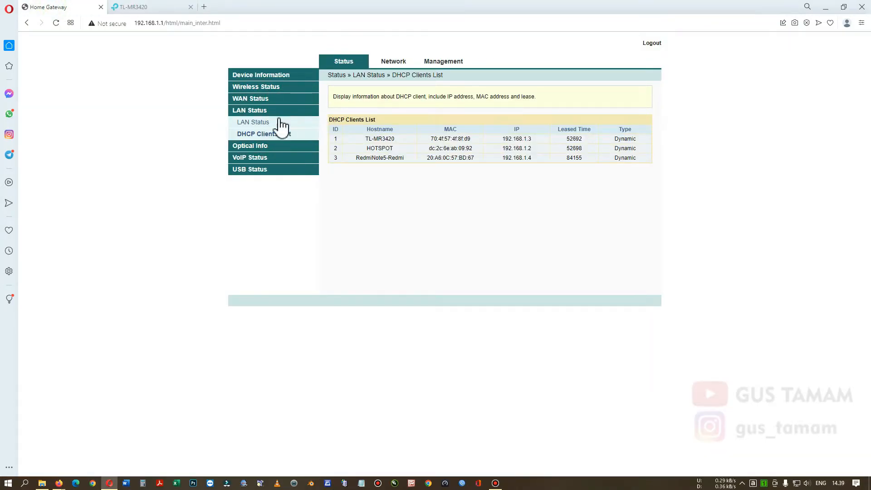
click(147, 9)
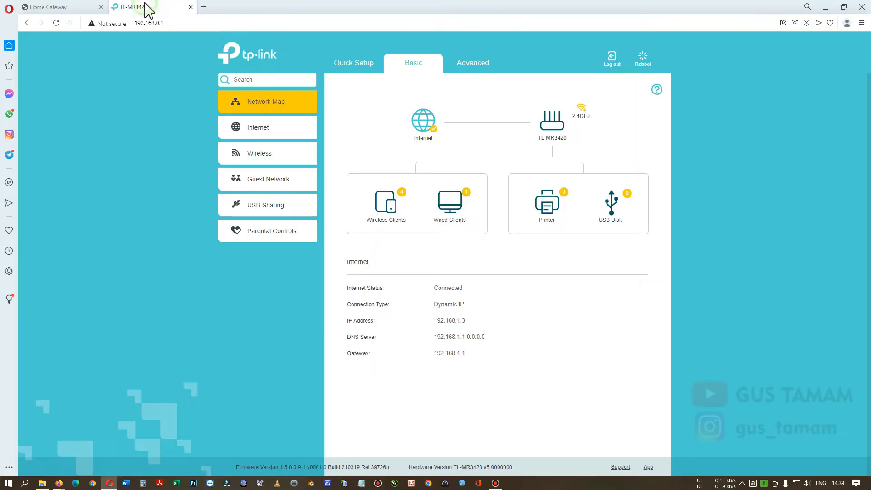
click(474, 65)
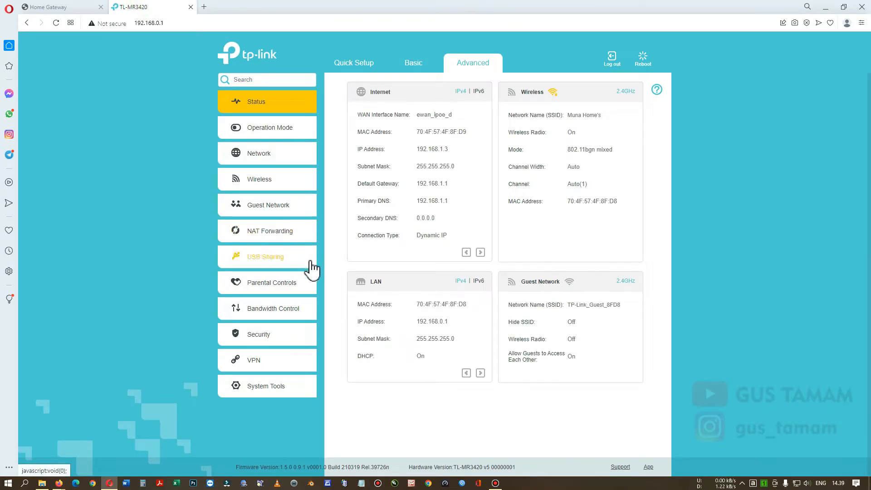
click(285, 313)
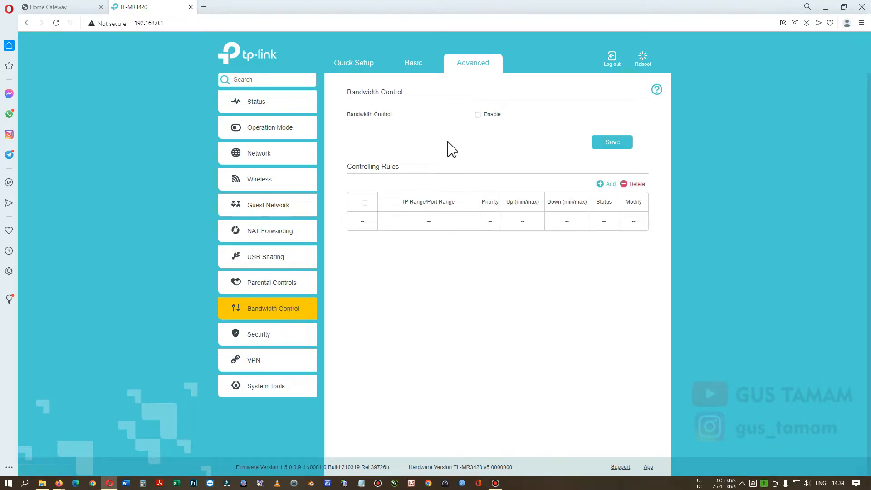
Enable Bandwidth Control with 5000 Kbps total upstream and 30000 Kbps total downstream, and save the settings
click(478, 115)
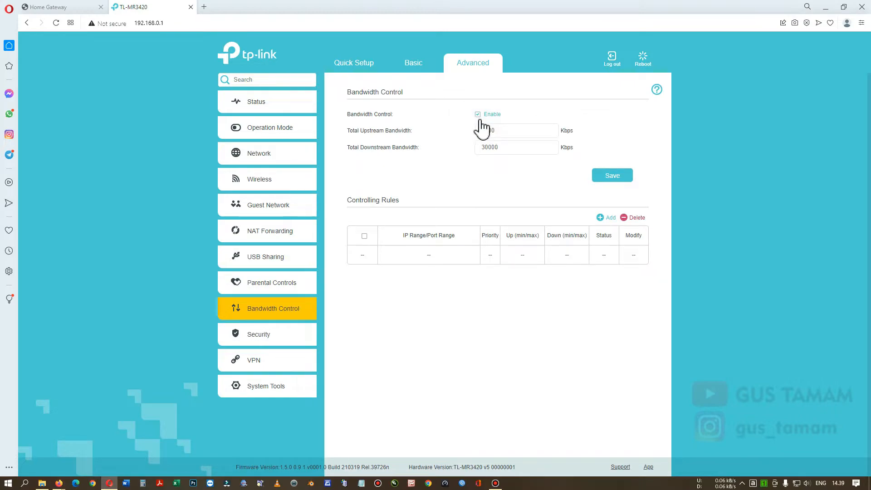
click(478, 115)
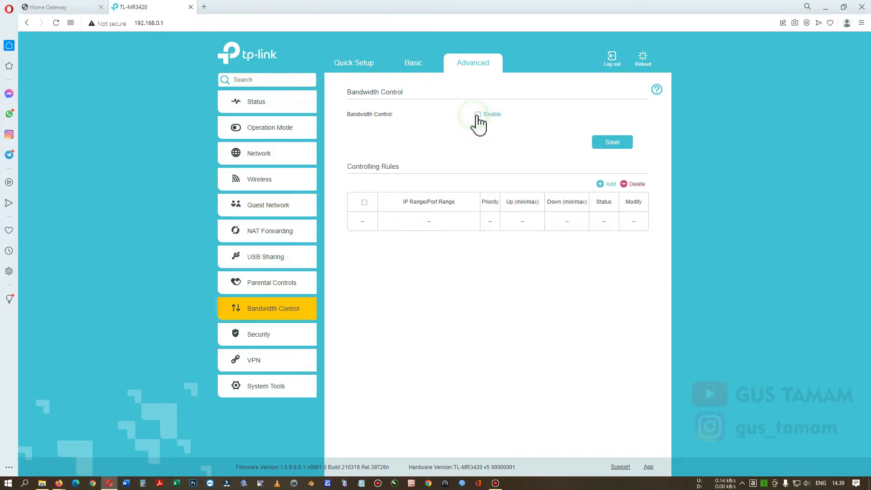
click(477, 115)
drag(504, 132, 470, 162)
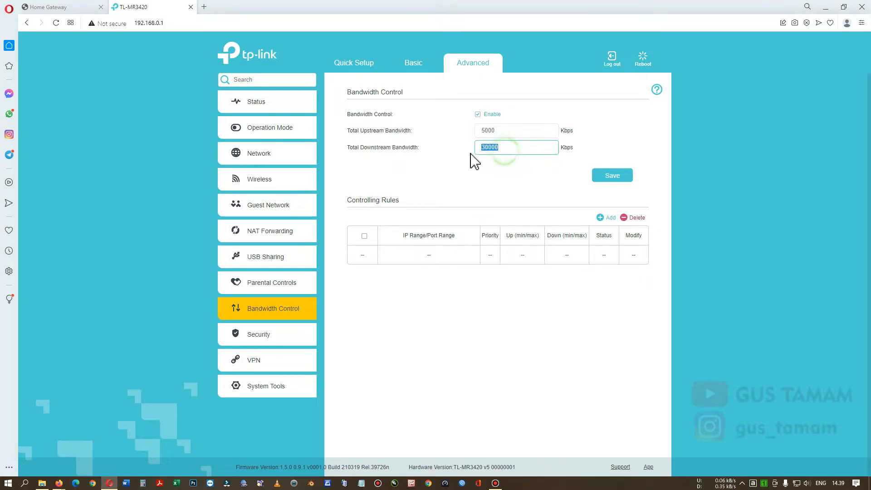
click(510, 130)
double_click(490, 131)
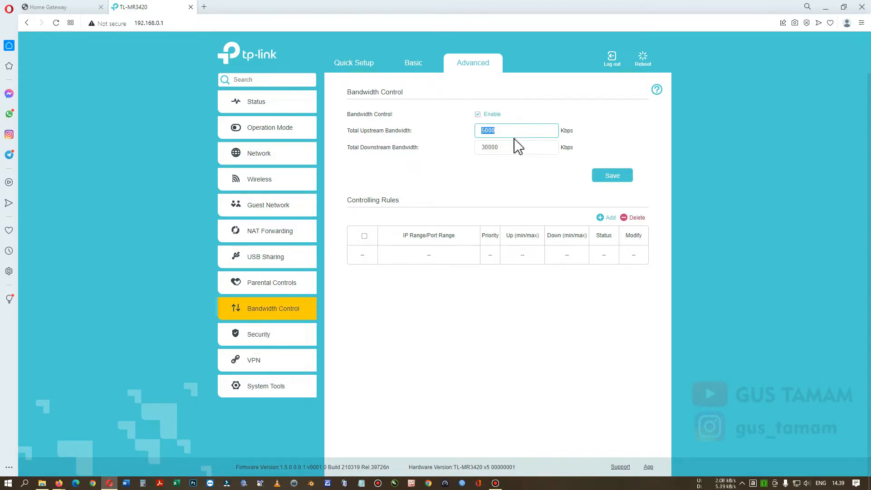
drag(508, 149, 459, 156)
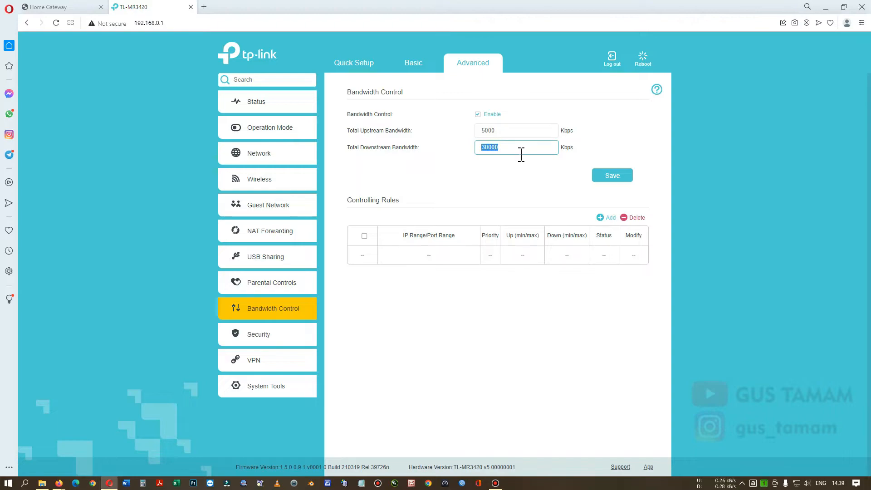
click(606, 179)
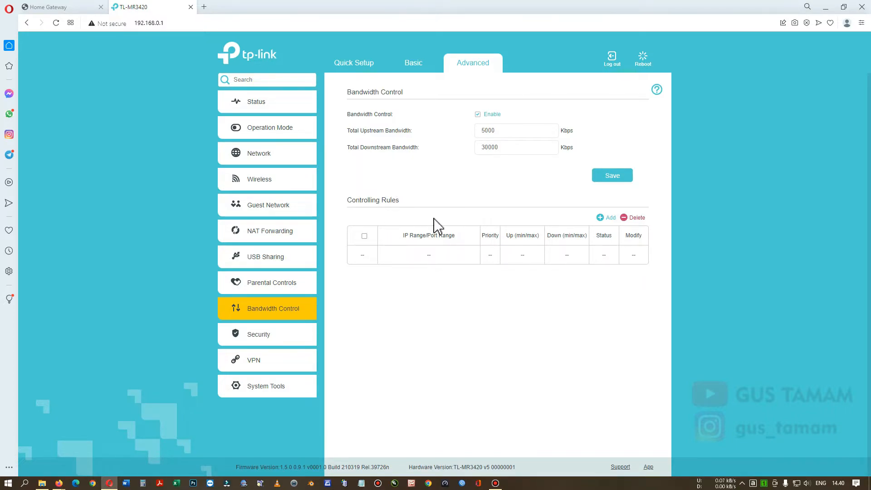
Open the Access Control page in the router's security settings to view the connected devices
click(605, 220)
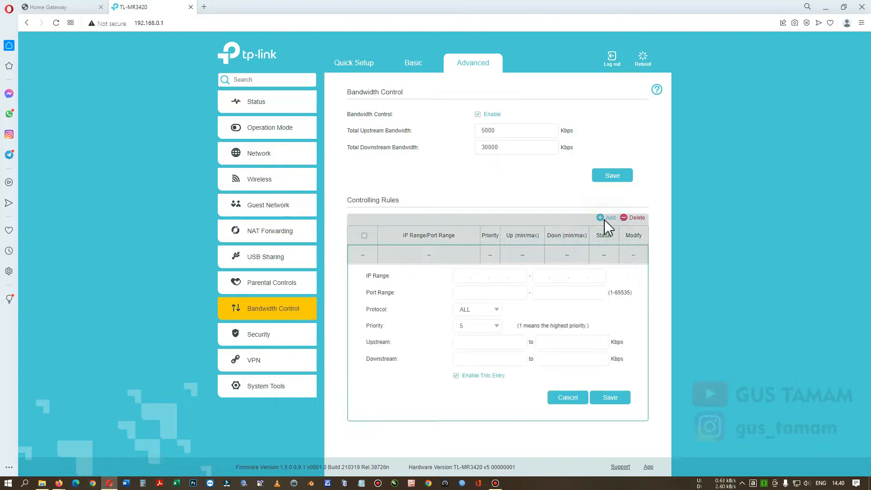
click(459, 278)
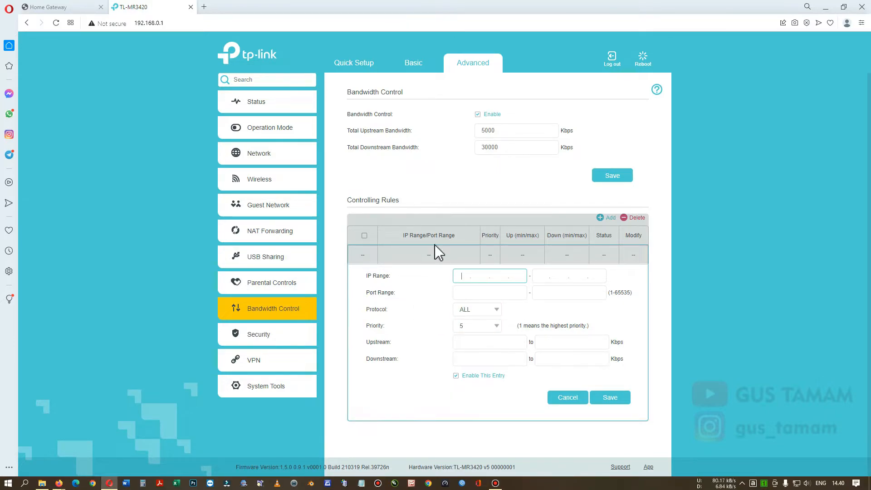
click(253, 336)
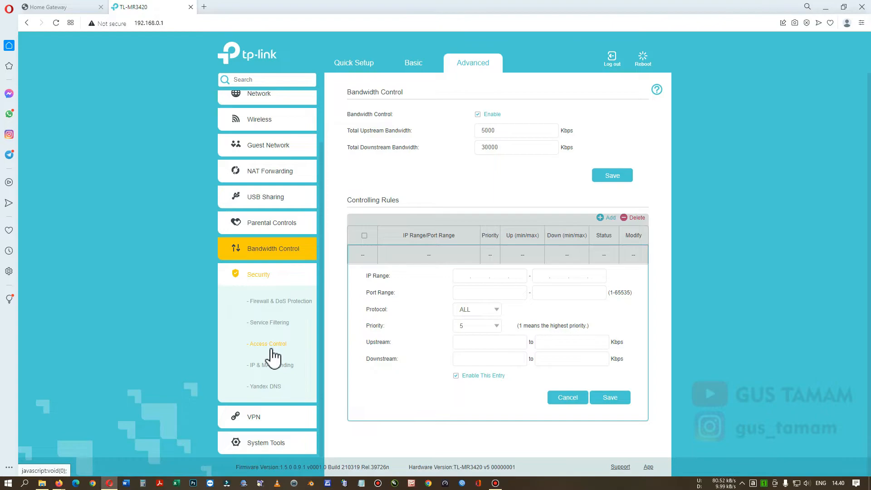
click(273, 349)
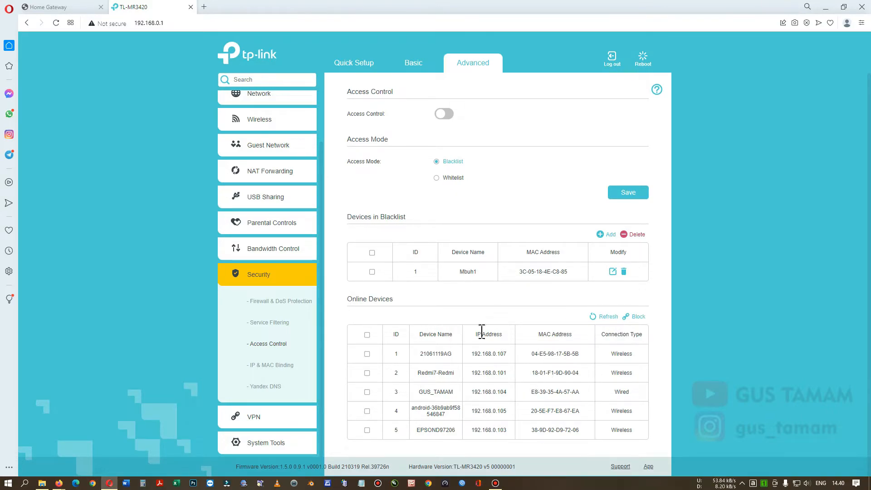
Examine the device names, IP addresses and connection types in the Online Devices table
drag(476, 334, 508, 356)
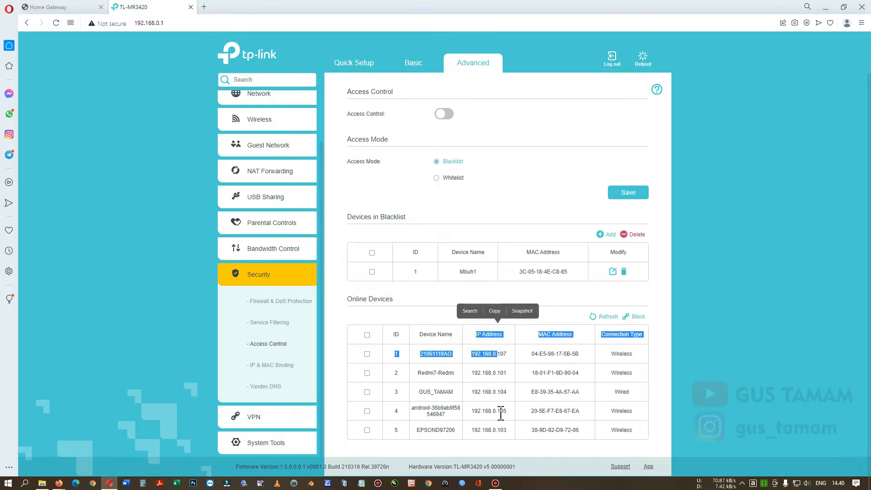
click(477, 346)
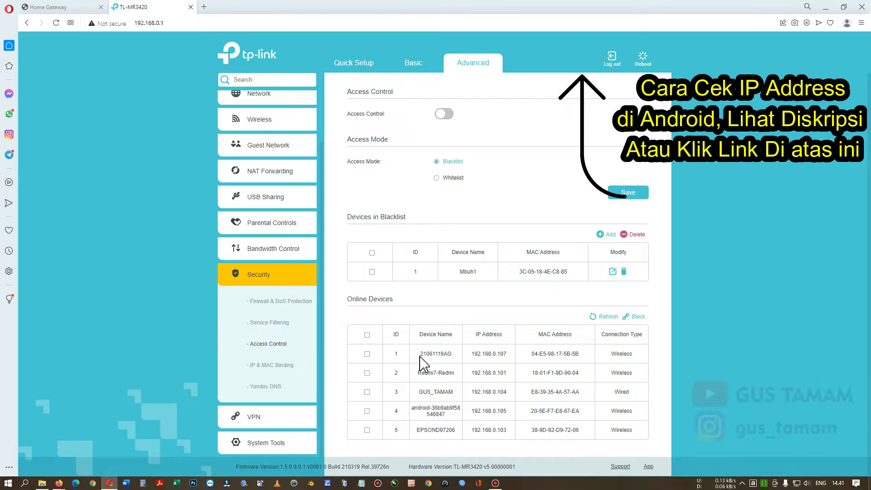
drag(419, 354, 456, 360)
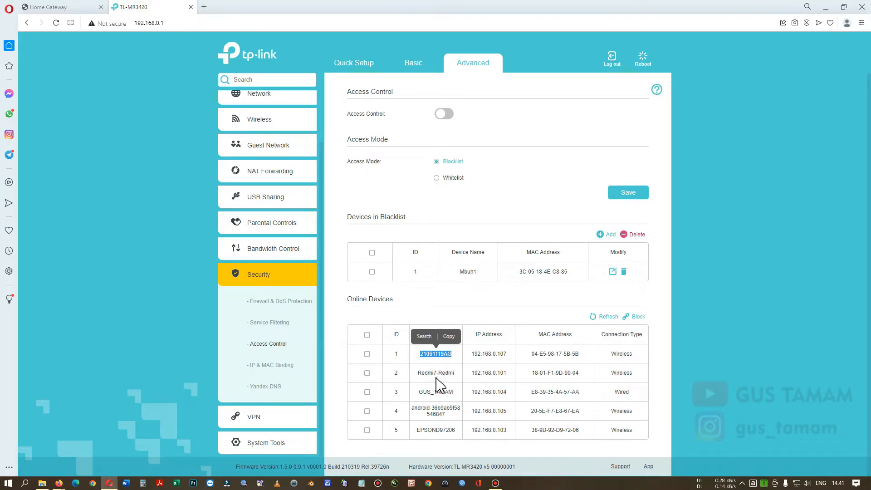
drag(414, 374, 470, 398)
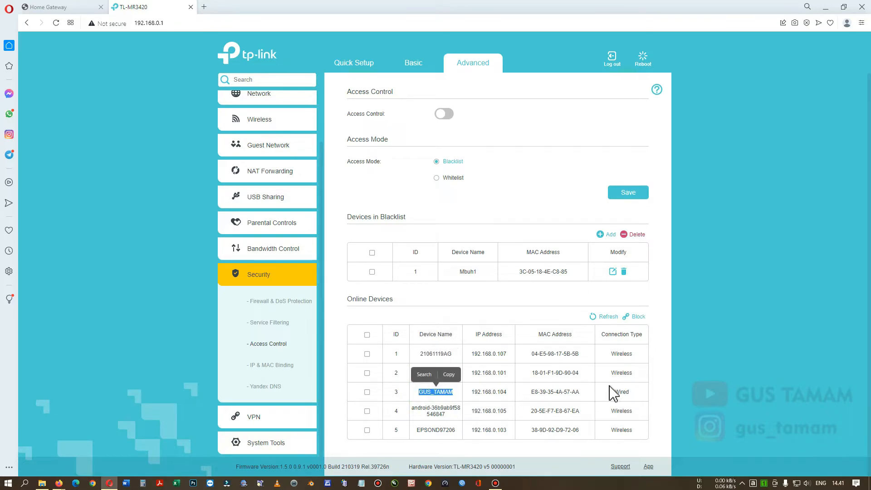
drag(611, 395, 636, 401)
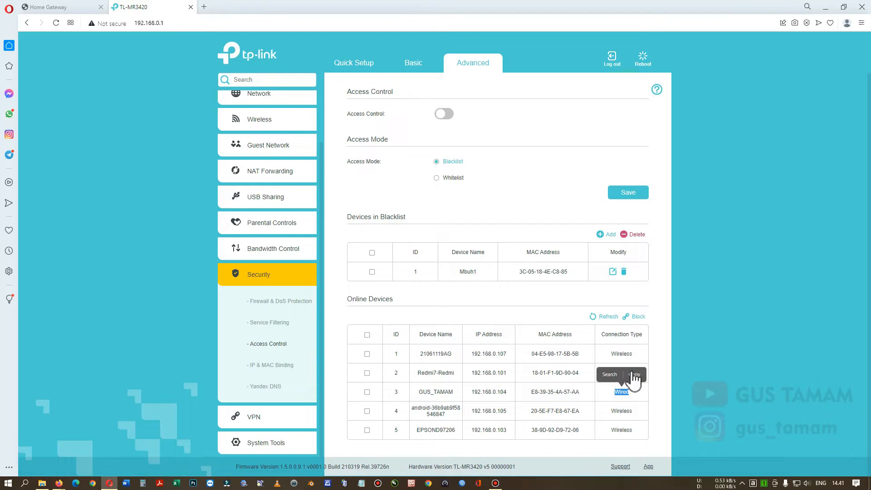
drag(610, 354, 613, 392)
click(629, 358)
click(634, 401)
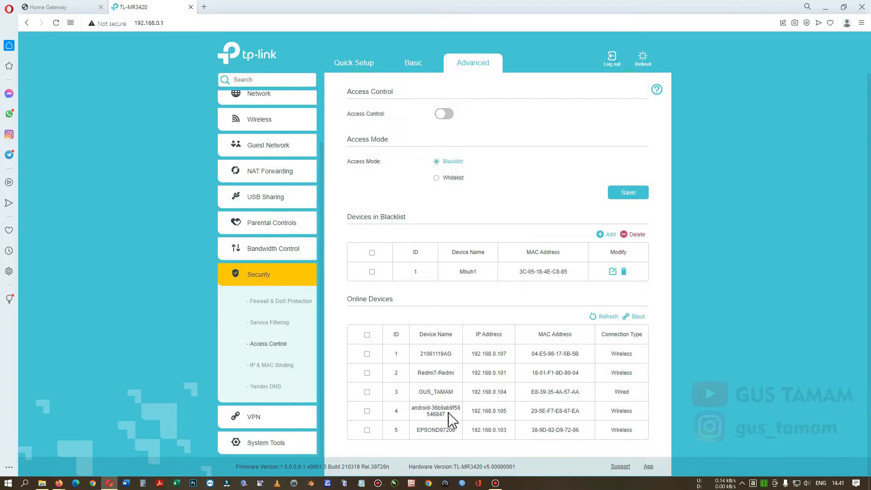
drag(415, 407, 452, 420)
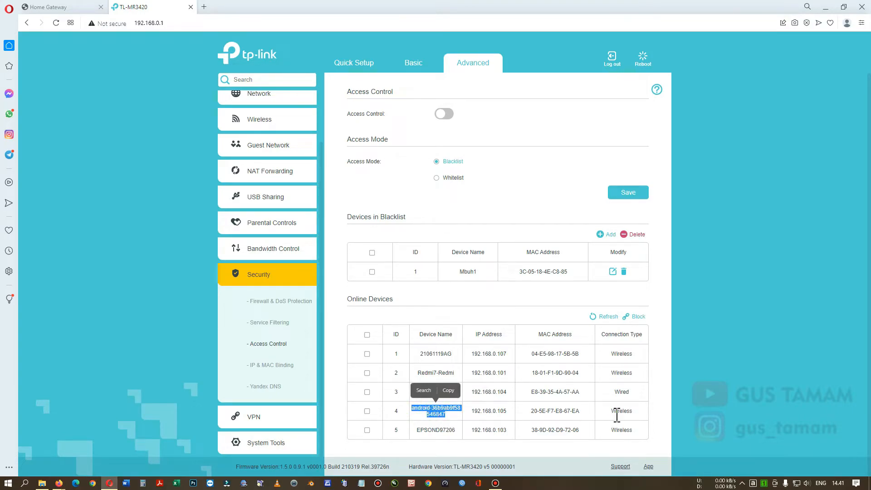
click(456, 430)
drag(458, 436, 414, 443)
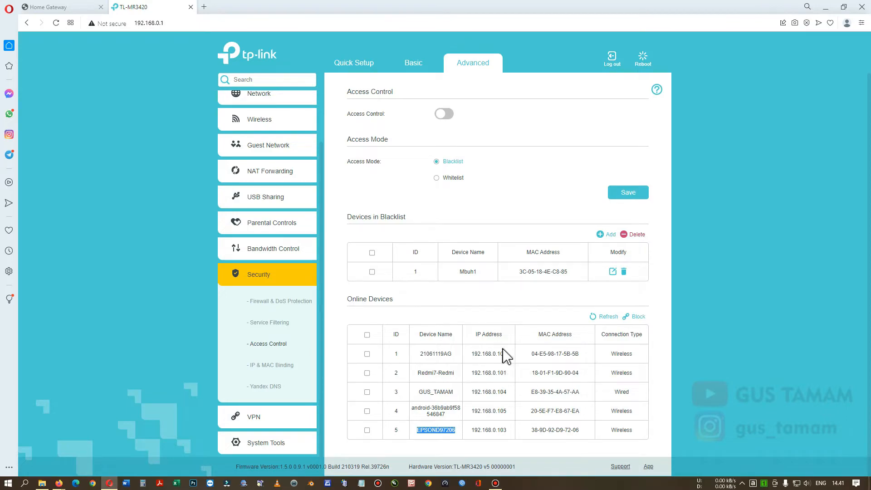
drag(476, 337, 505, 354)
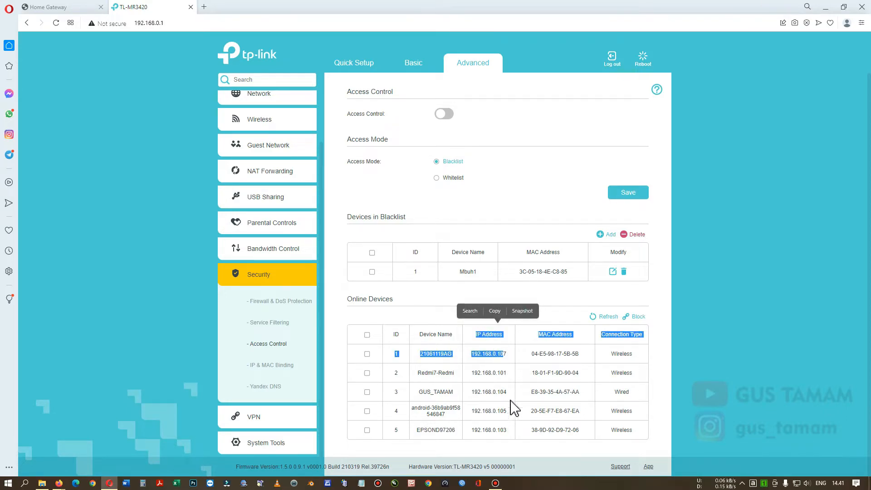
click(479, 340)
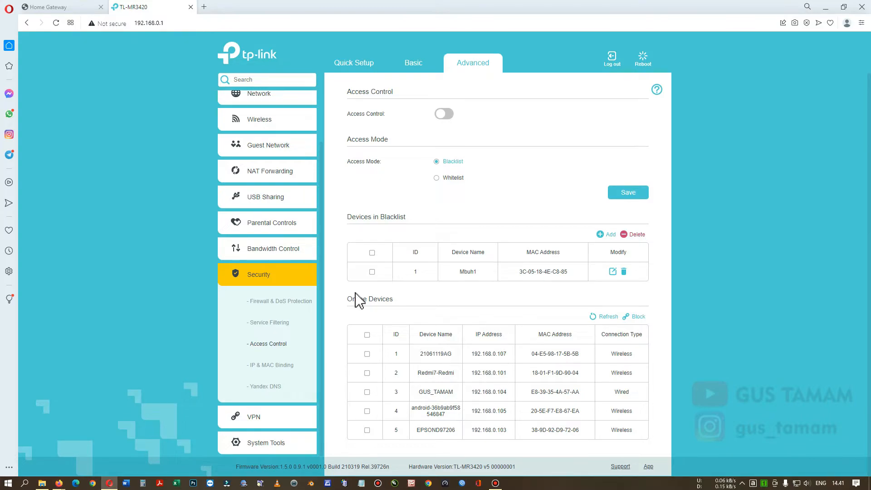
Start a new Bandwidth Control rule with the IP range 192.168.0.101 to 192.168.0.101
click(291, 249)
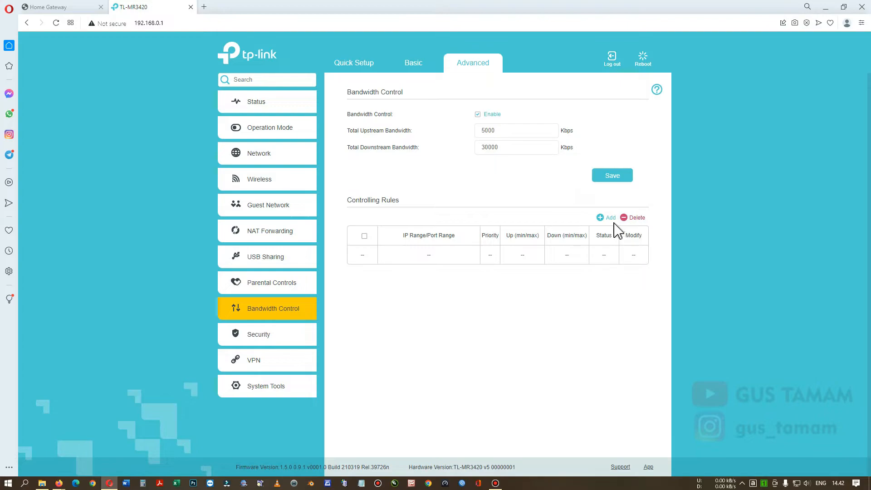
click(609, 218)
click(462, 275)
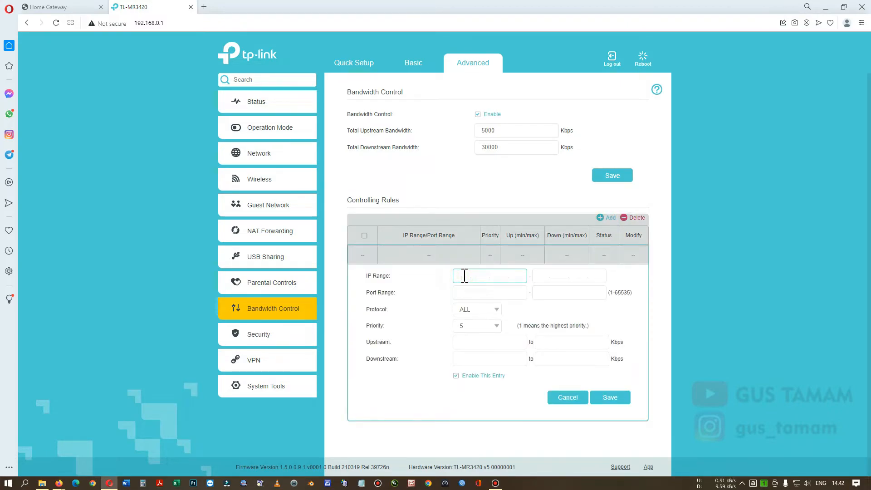
text(192 . 168 . 0 . 101)
click(542, 278)
text(19)
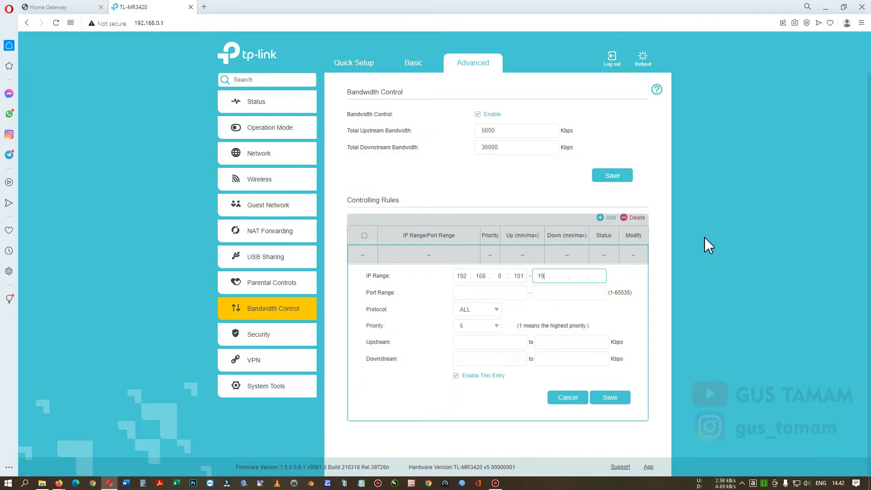
text(2.168.0.)
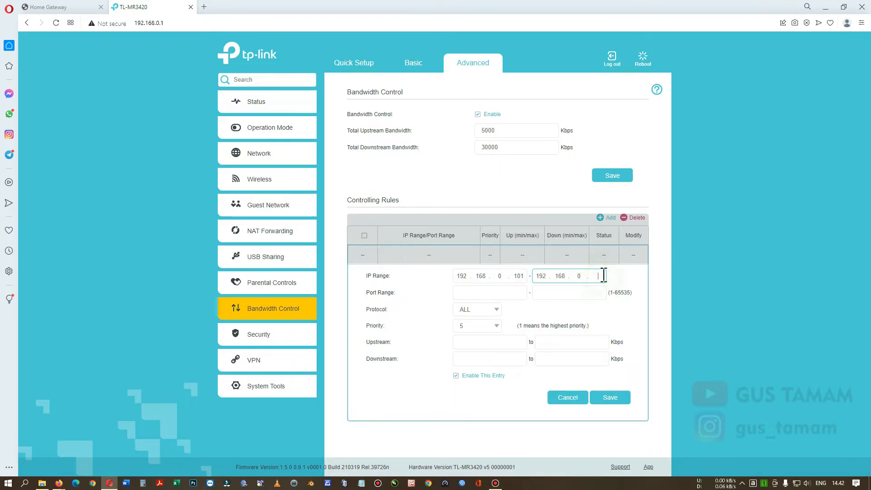
text(101)
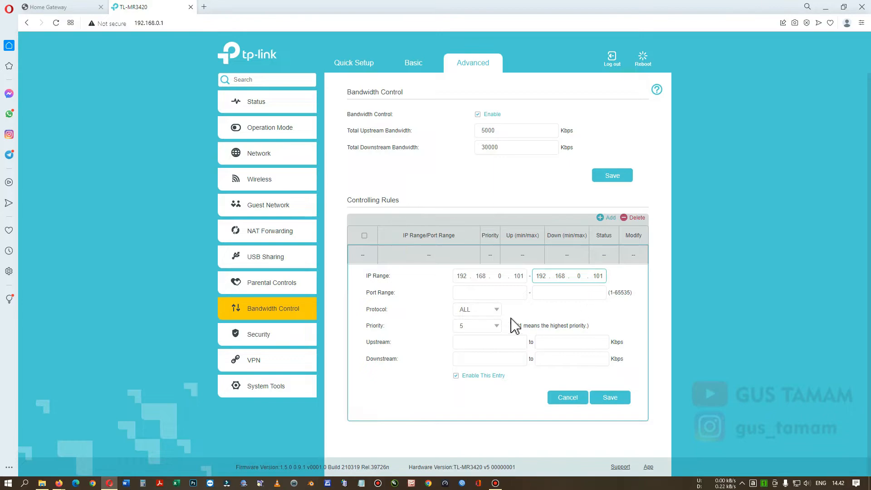
Give the rule priority 2 with upstream and downstream bandwidth each set to 1000 to 1000 Kbps, and save it
click(480, 326)
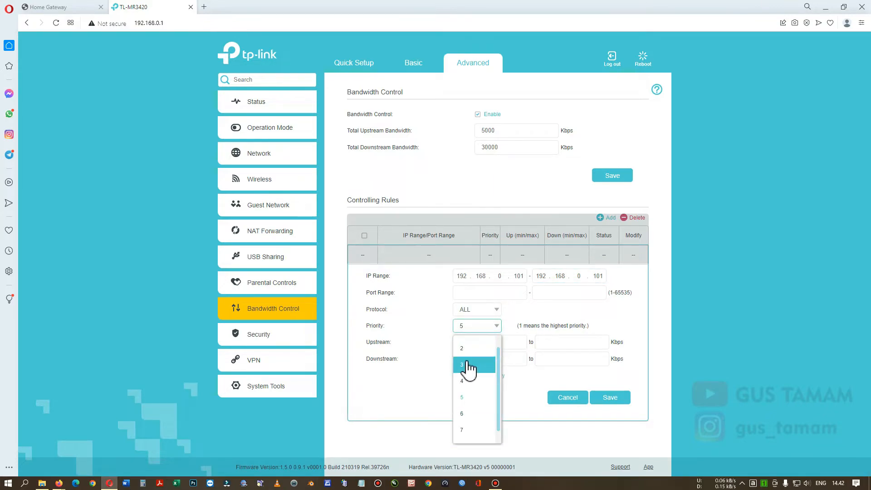
click(468, 357)
click(477, 343)
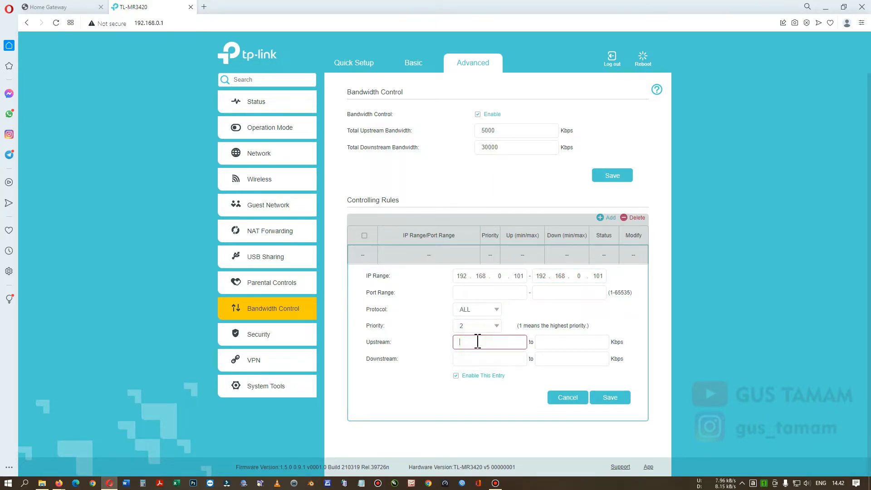
text(1000)
click(473, 359)
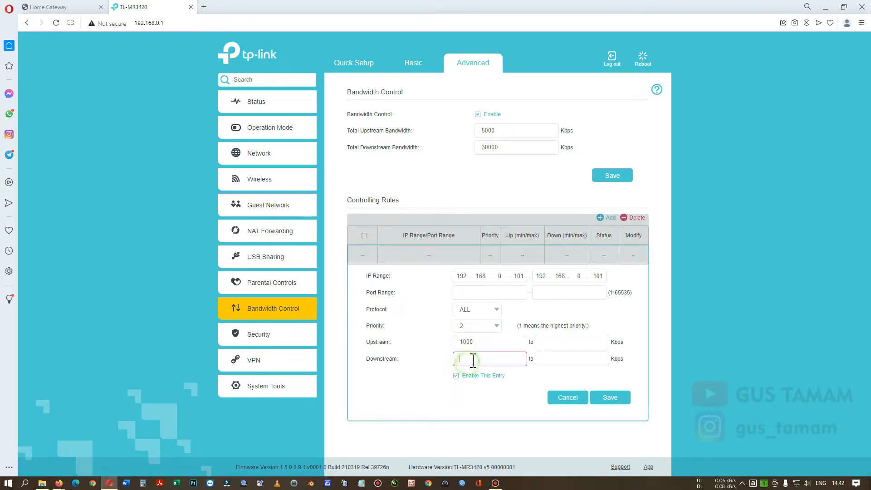
text(1000)
click(559, 342)
text(1000)
click(561, 360)
text(1000)
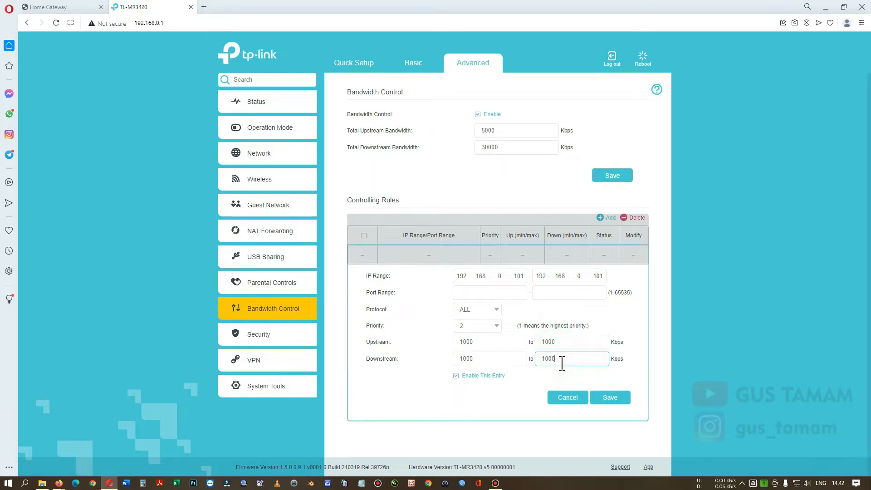
click(600, 401)
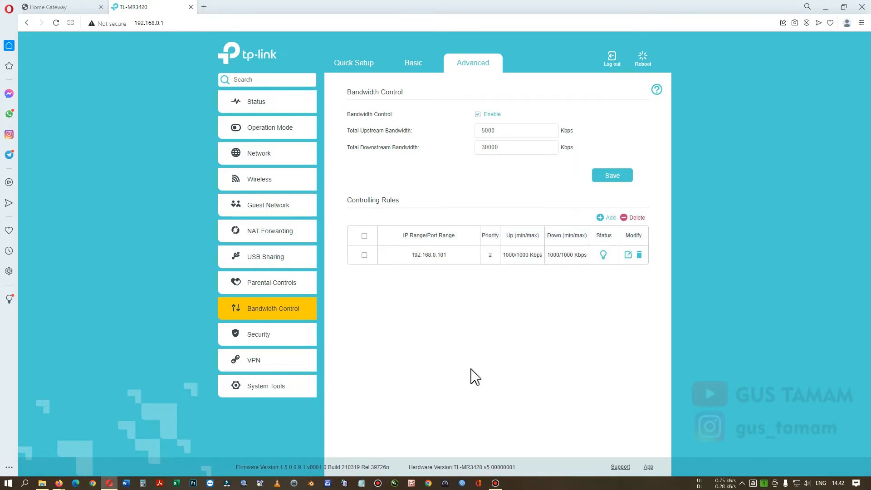
Open the 192.168.0.101 rule for editing to check its protocol options, and save it without changes
click(628, 254)
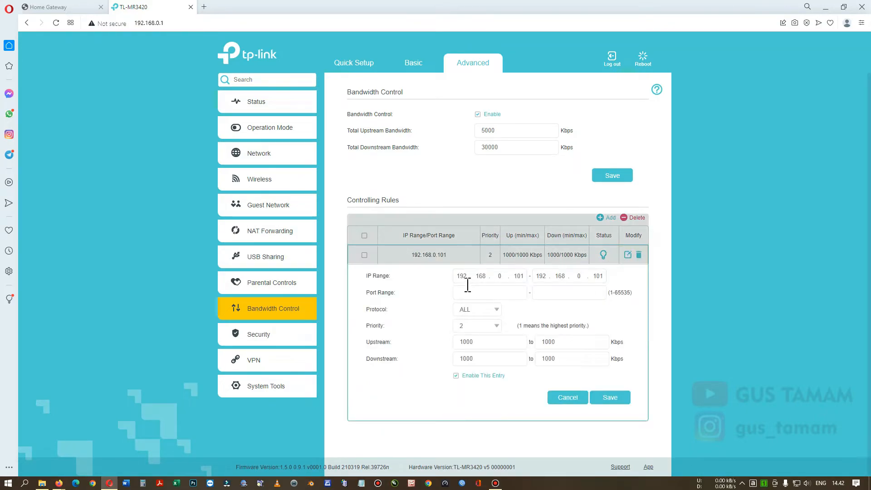
click(478, 310)
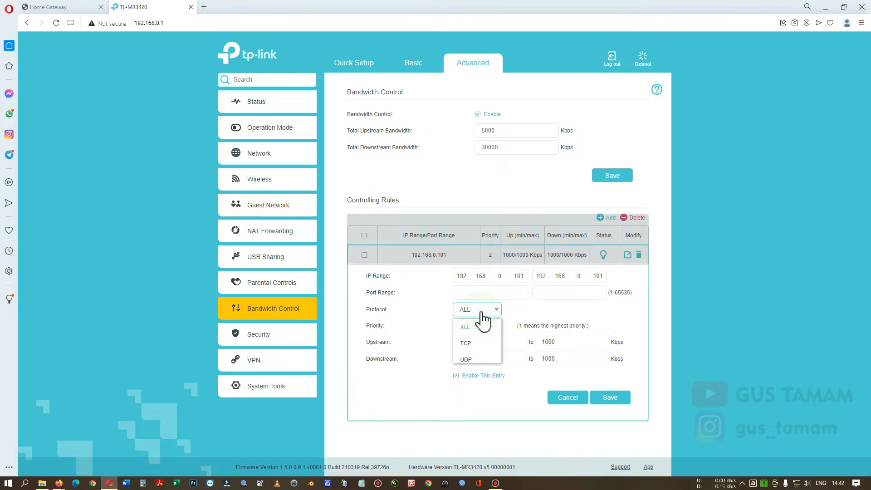
click(472, 293)
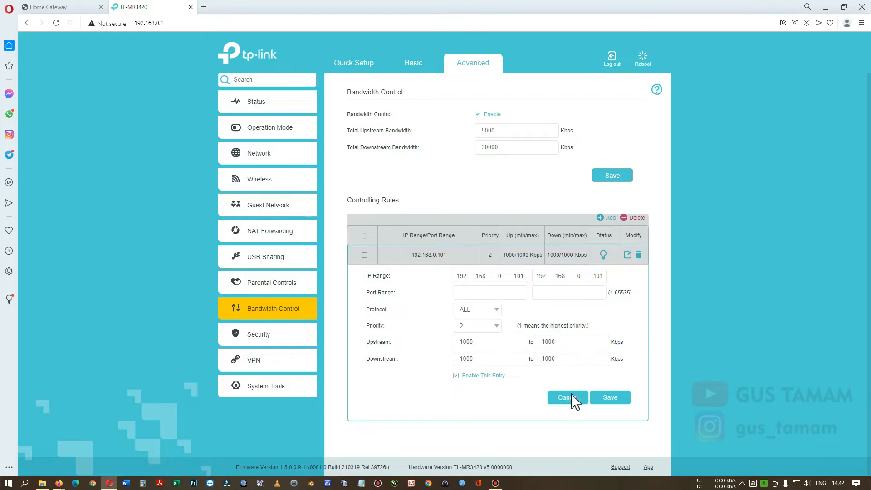
click(616, 401)
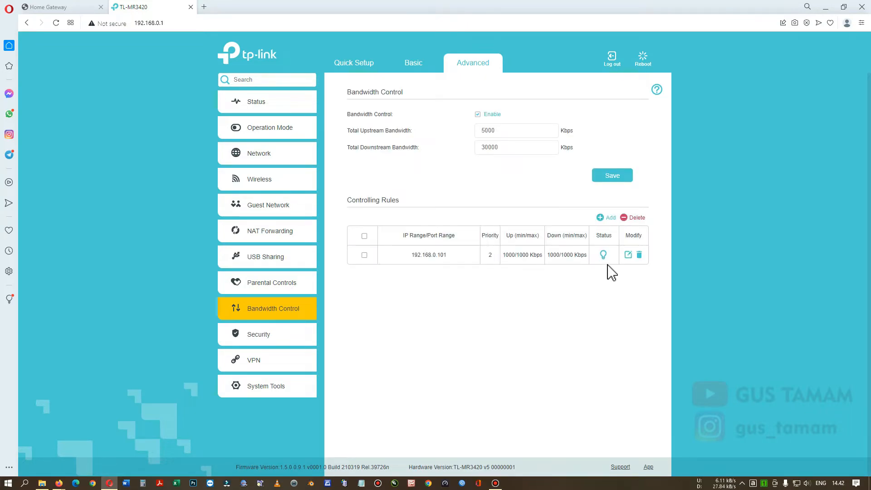
Start a second controlling rule with the IP range 192.168.0.107 to 192.168.0.107
click(607, 218)
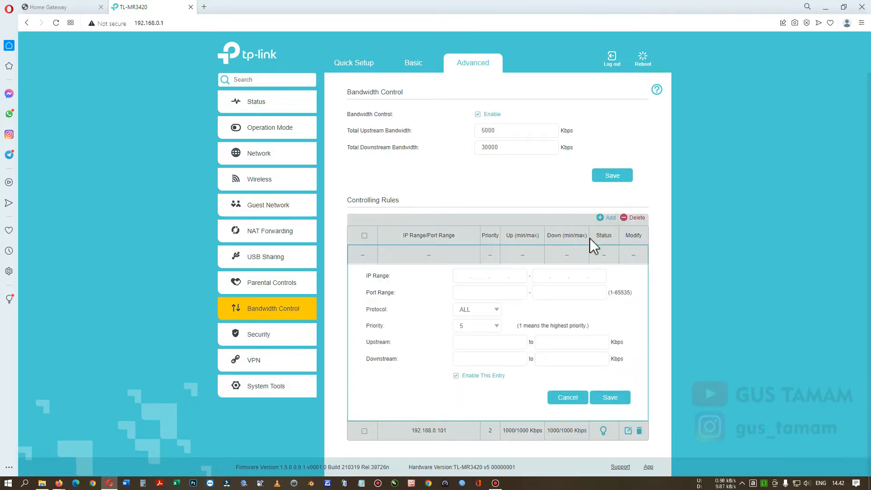
click(478, 277)
text(192.168.0.1)
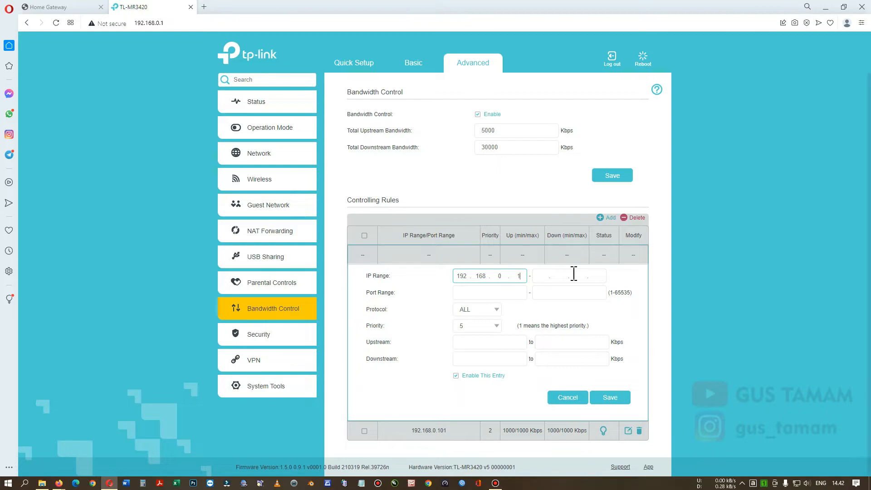
text(07)
key(Tab)
text(192.168.0)
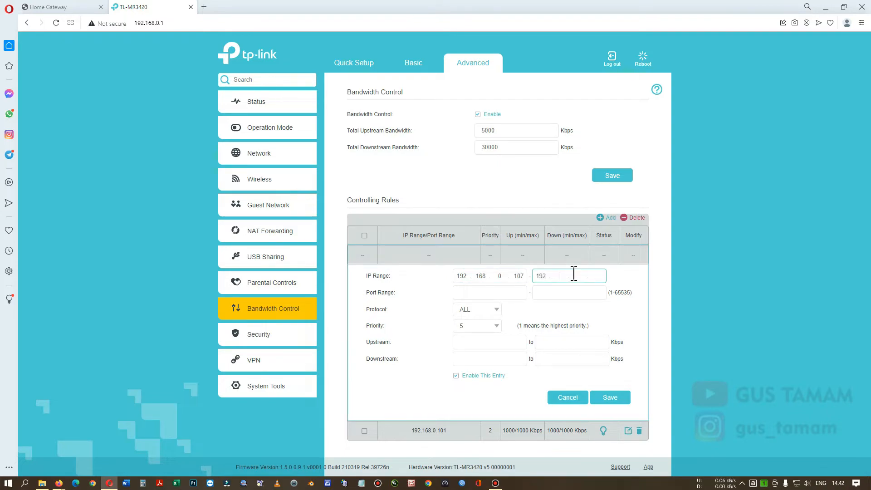
text(.1)
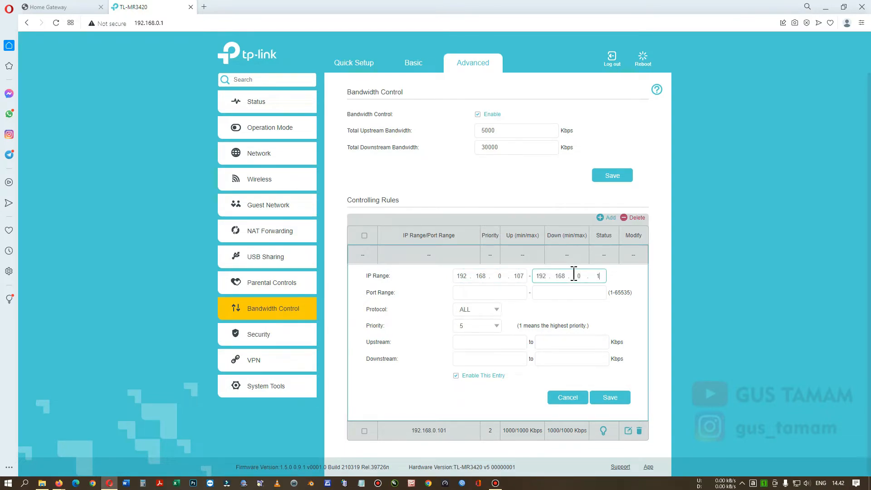
Set the new rule's priority to 1 and its upstream bandwidth to 2000 to 2000 Kbps
click(483, 327)
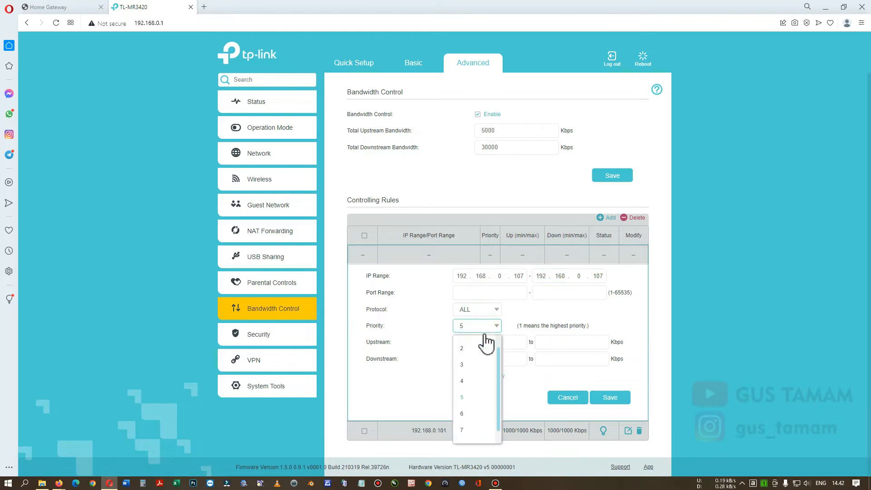
scroll(474, 366, up, 2)
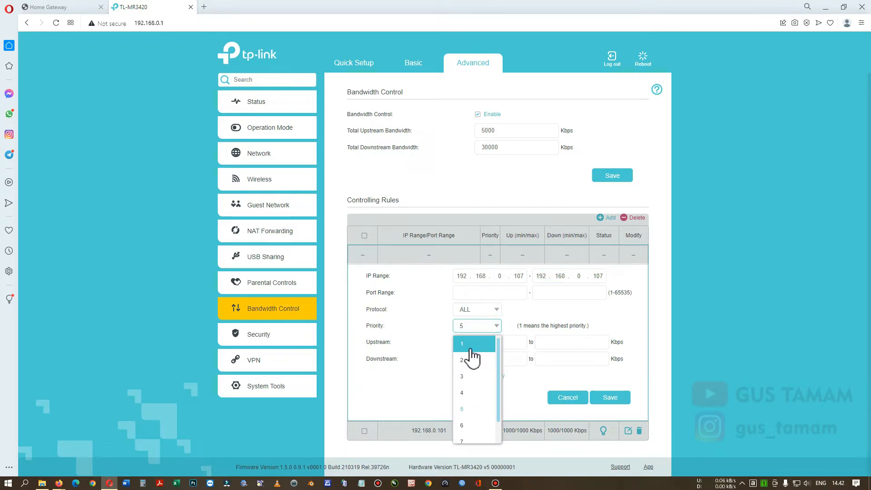
click(471, 352)
click(495, 341)
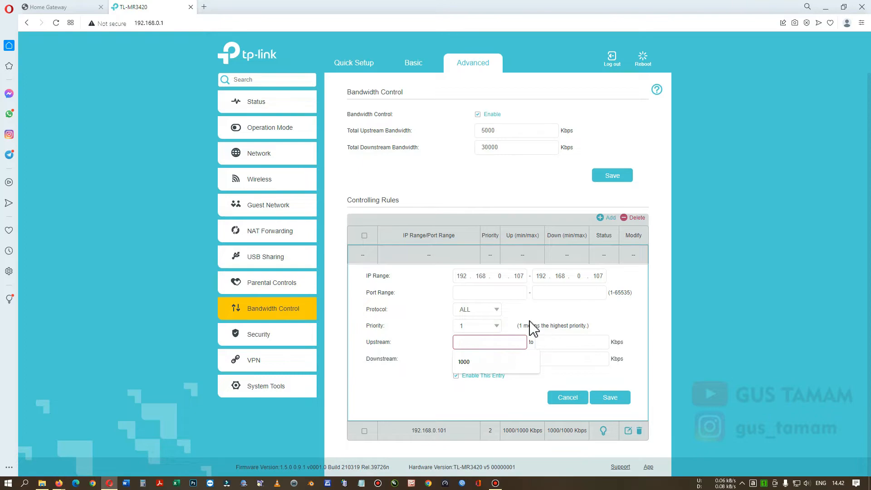
text(2000)
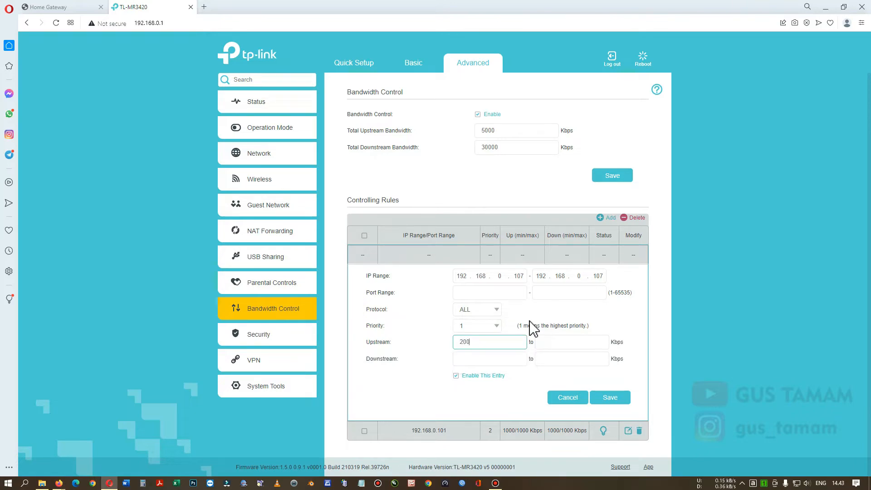
key(Tab)
text(20)
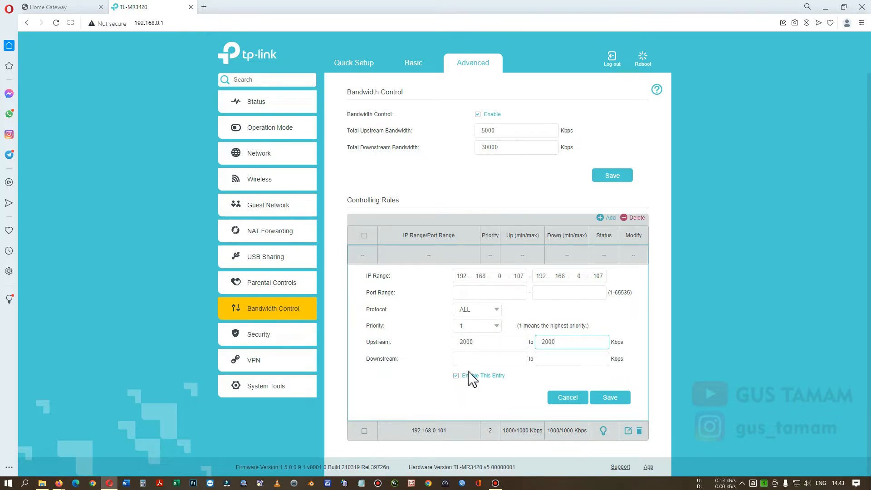
Set the new rule's downstream bandwidth to 3000 to 3000 Kbps and save the rule
click(473, 359)
text(3)
key(Tab)
text(300)
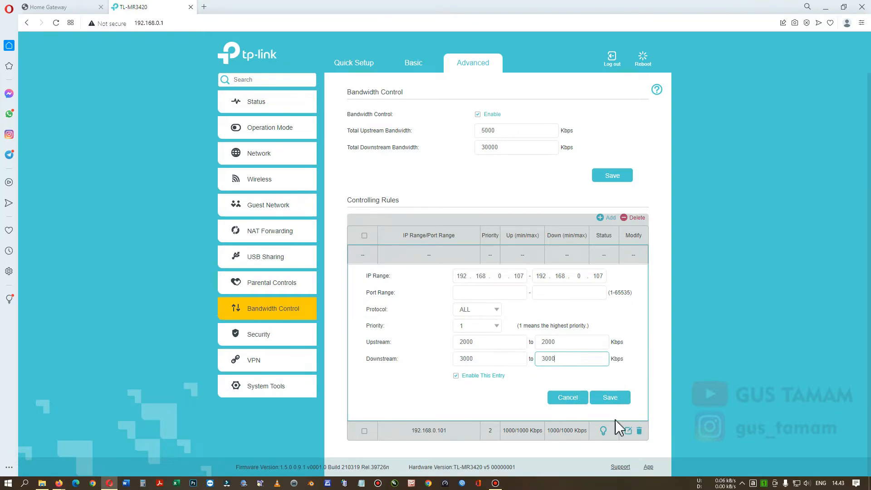
click(608, 398)
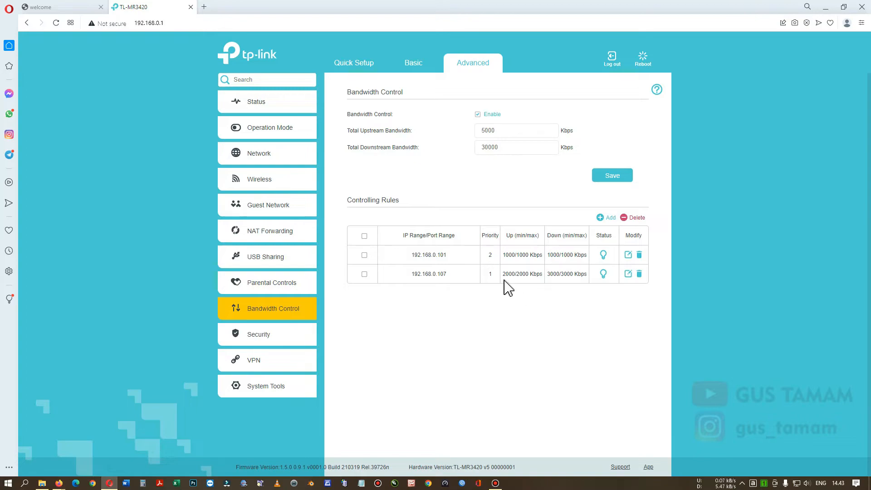
drag(411, 274, 596, 282)
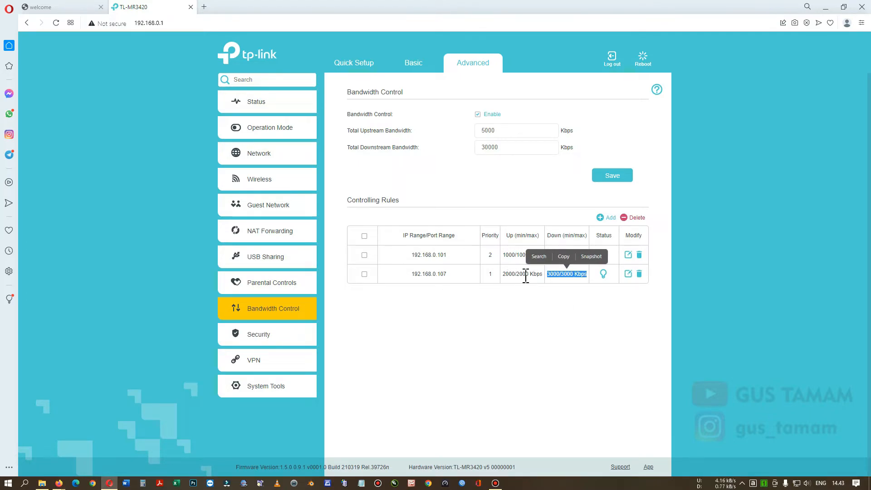
click(570, 304)
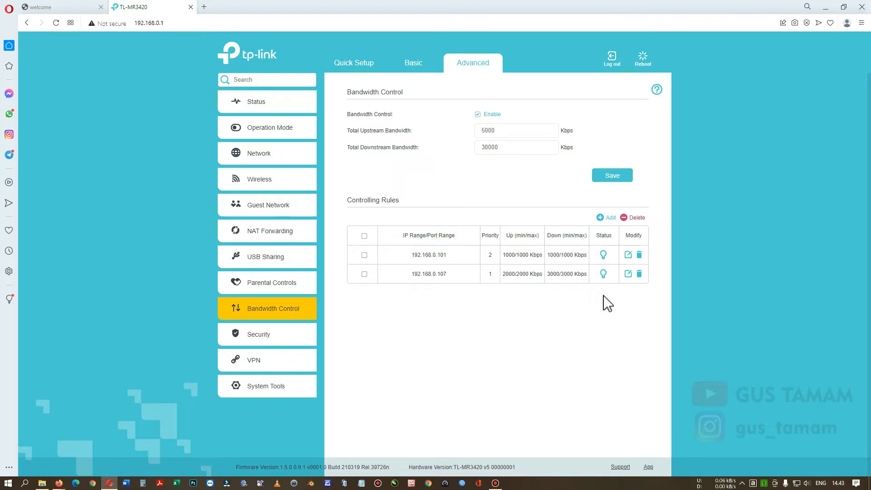
Try toggling the status of the 192.168.0.101 and 192.168.0.107 controlling rules
click(603, 254)
click(604, 273)
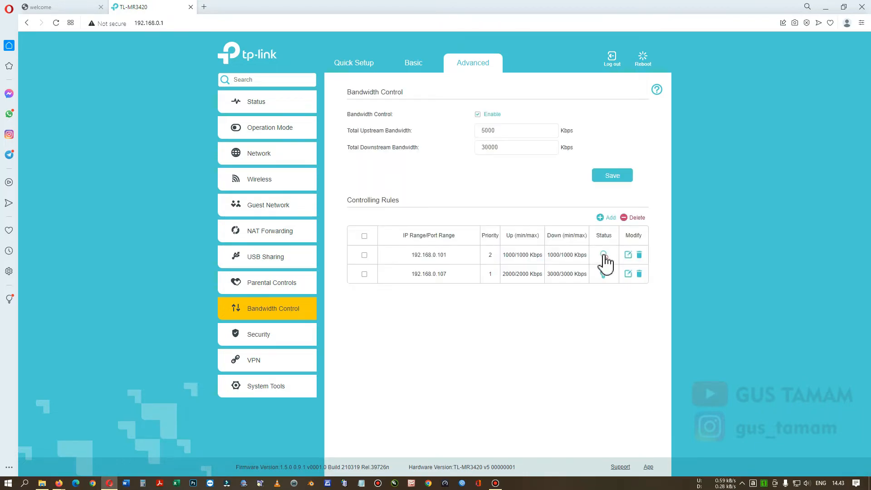
click(604, 255)
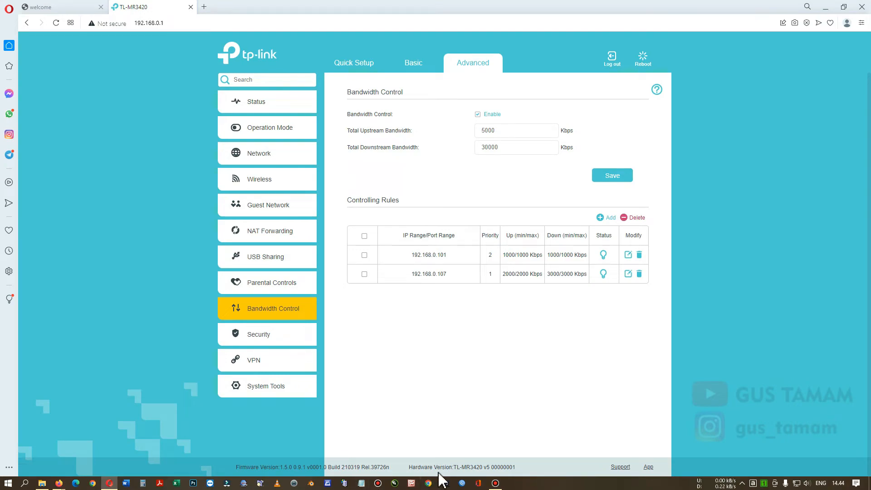
mouse_move(453, 467)
mouse_down()
mouse_move(530, 466)
mouse_move(464, 479)
mouse_up()
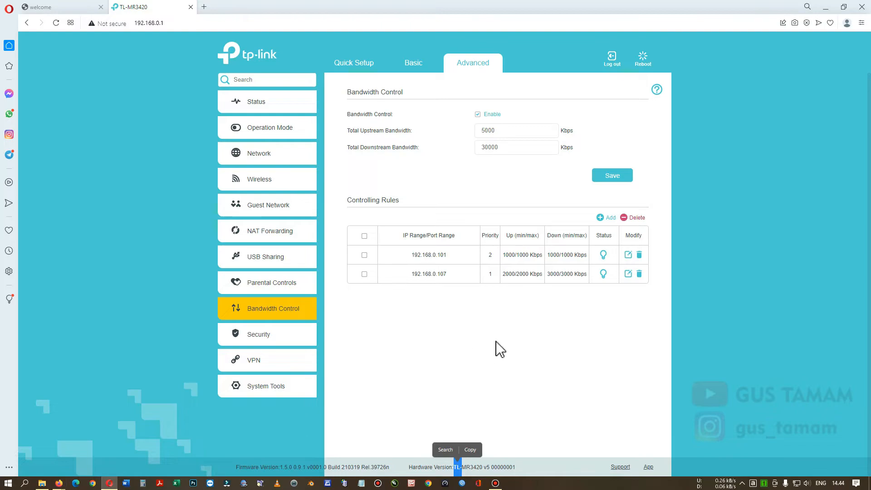
click(482, 422)
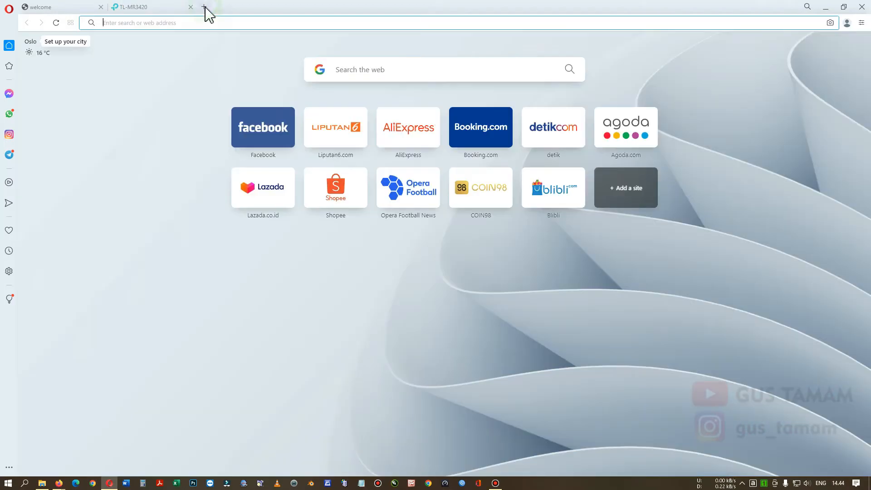
Search the web for "emulator tp link wr840n" in a new browser tab and open the TL-WR840N v4 emulator
click(206, 9)
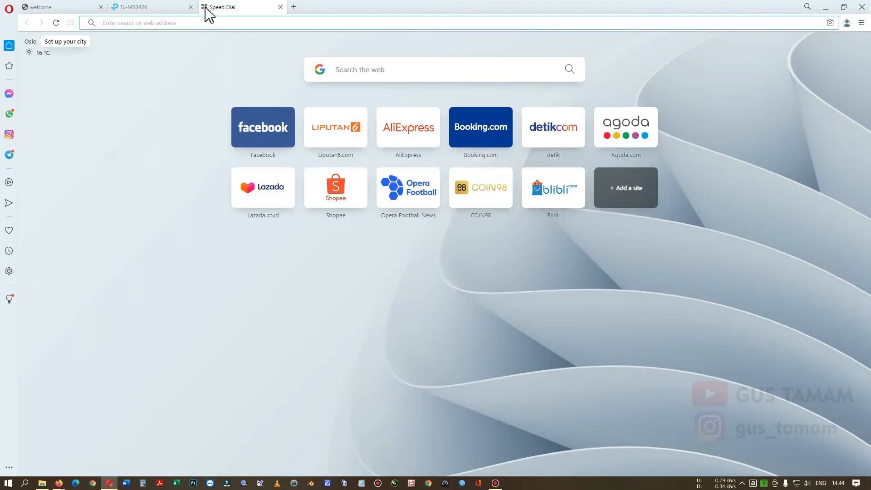
text(emulator t)
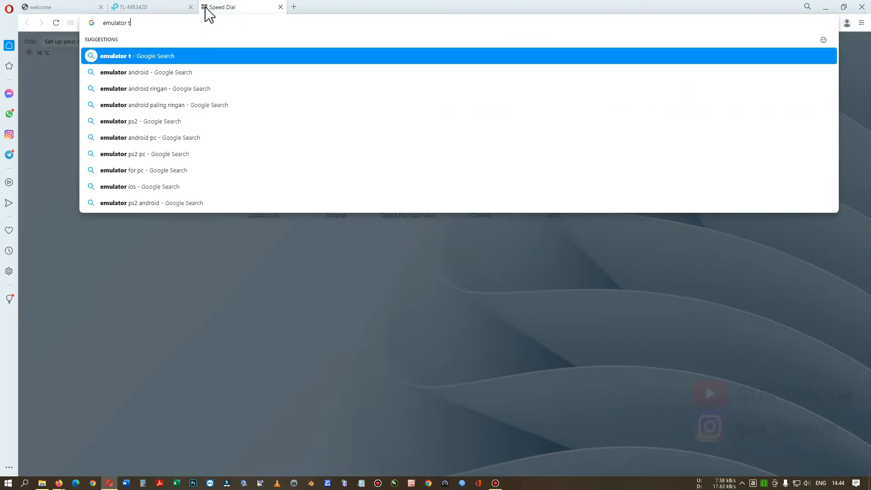
text(p link)
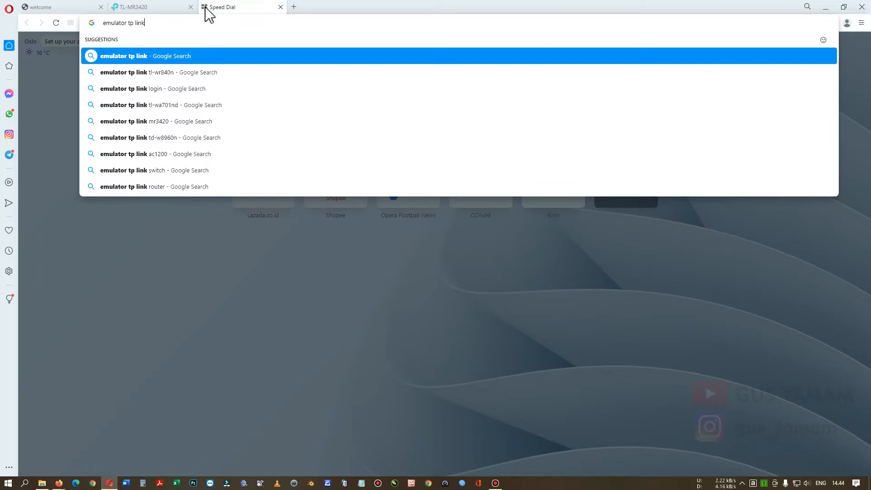
text( wr840)
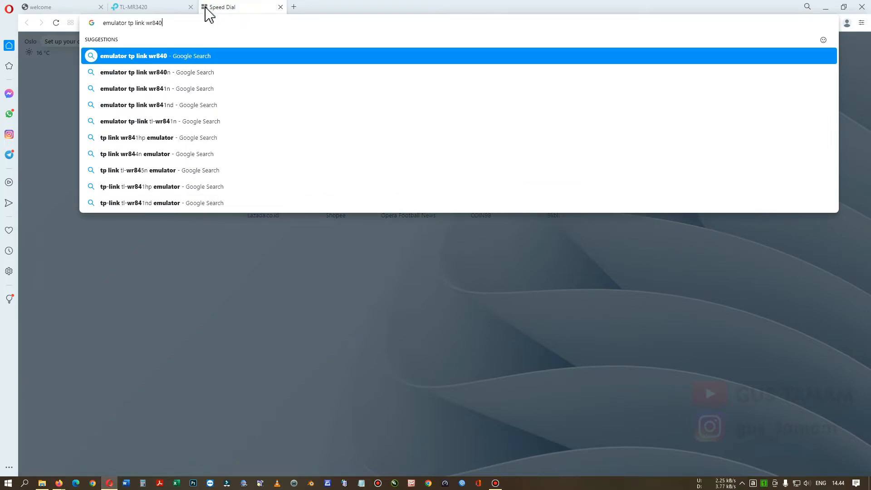
text(n)
key(Return)
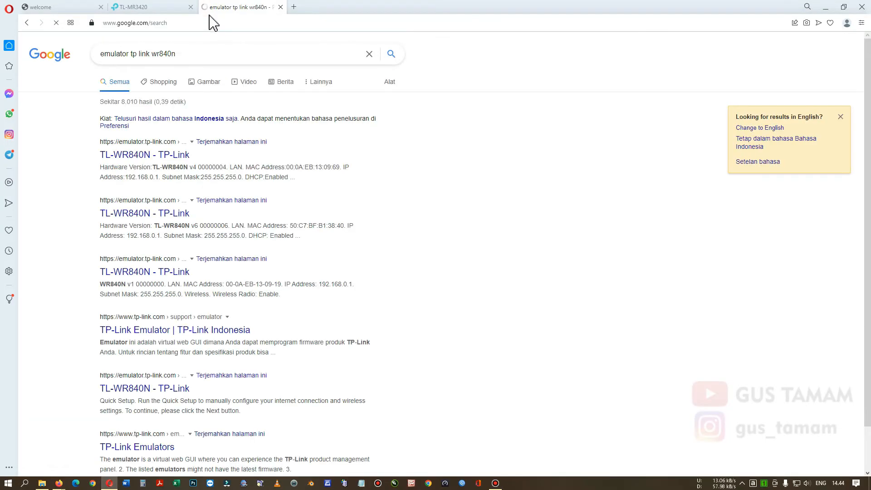
click(154, 159)
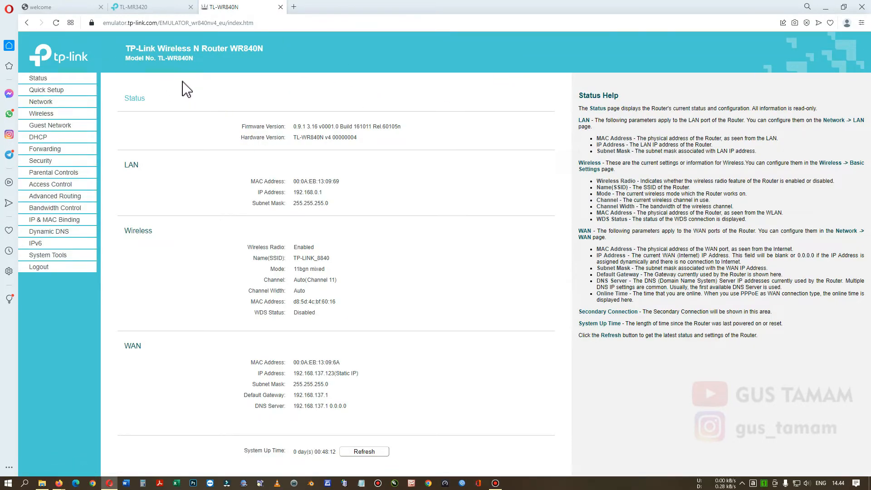
Compare the TL-MR3420 page with the TL-WR840N emulator, and open the emulator's Bandwidth Control page
click(145, 11)
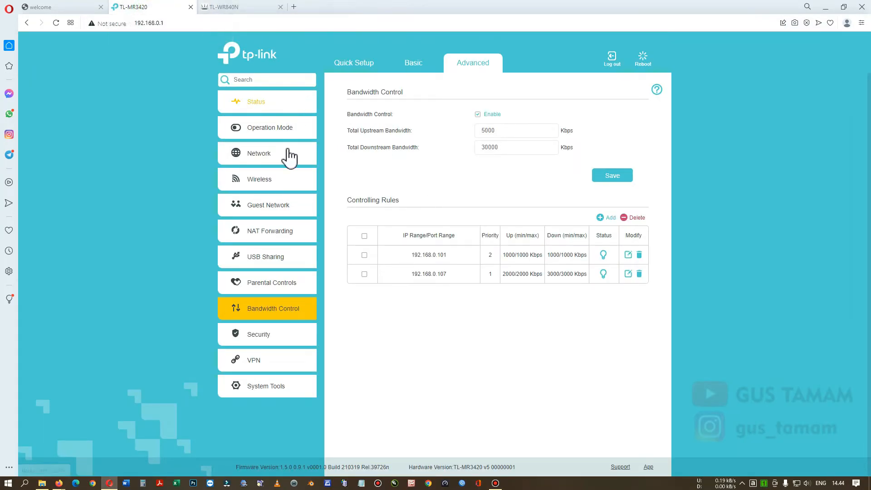
click(254, 9)
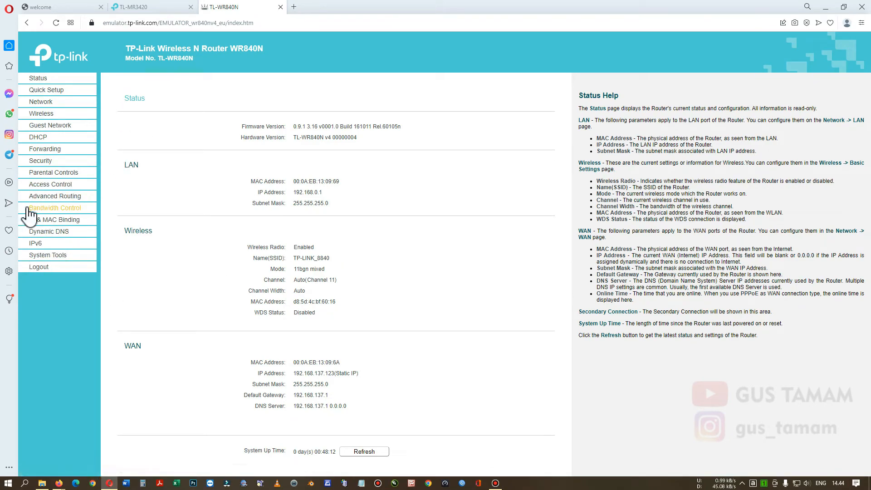
click(55, 210)
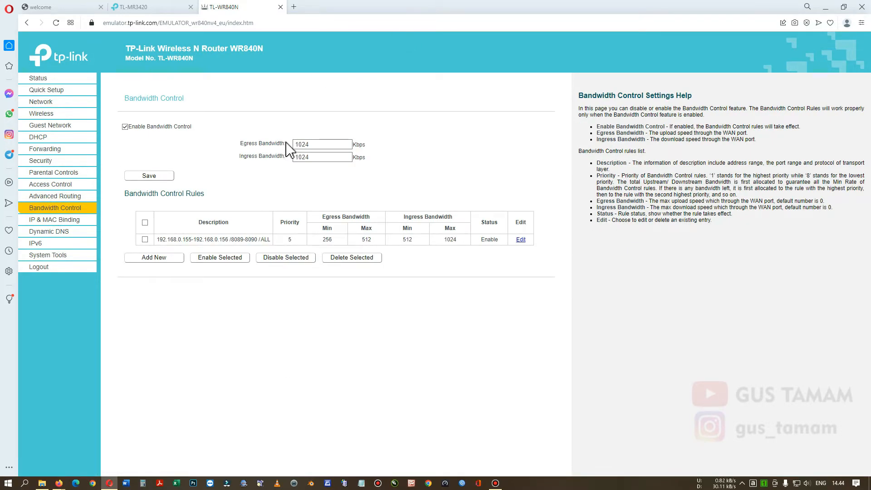
Set the emulator's total egress bandwidth to 5000 Kbps, enter a new total ingress bandwidth, and save the settings
double_click(320, 144)
double_click(318, 158)
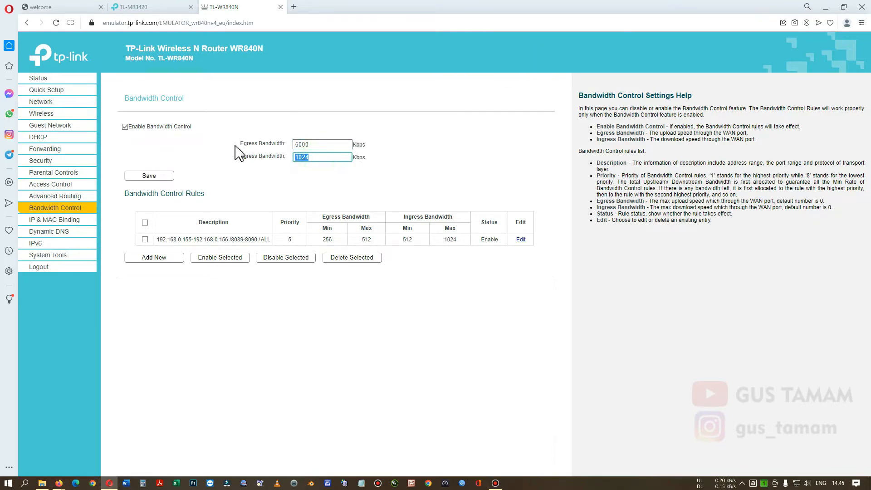
click(147, 176)
Start a new bandwidth control rule with the IP range 192.168.0.101 to 192.168.0.101 and priority 3
click(165, 258)
click(300, 136)
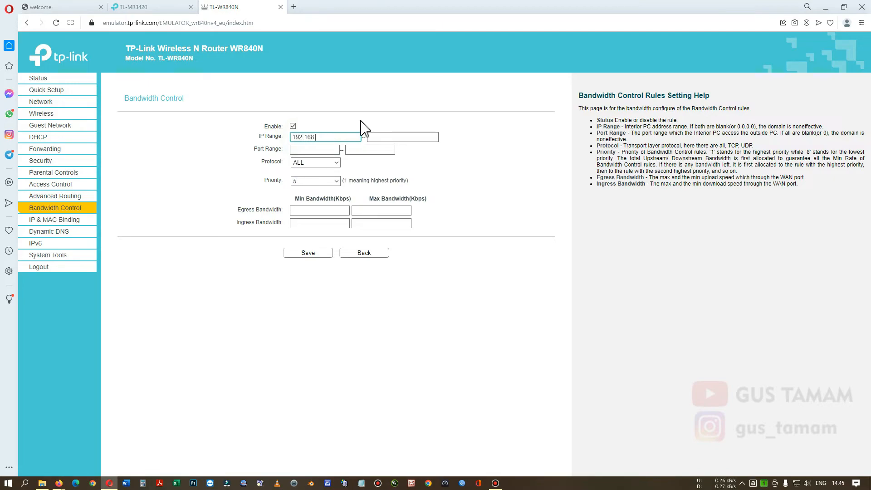
click(389, 136)
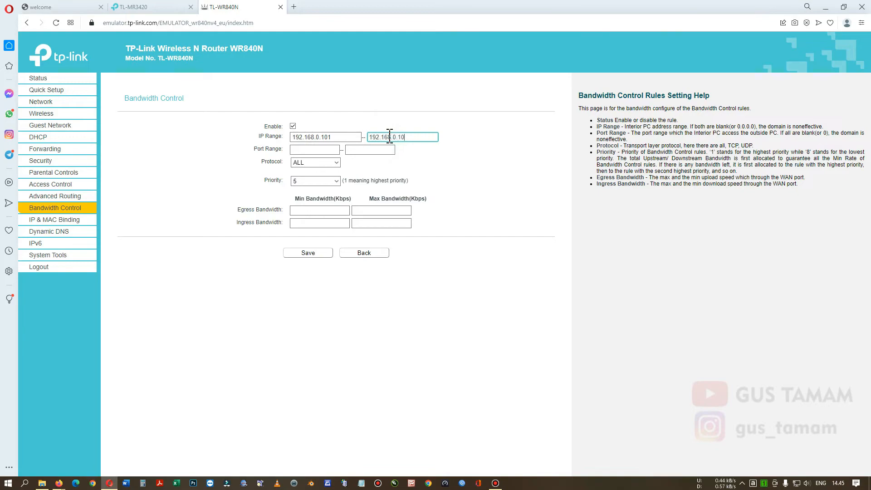
click(318, 181)
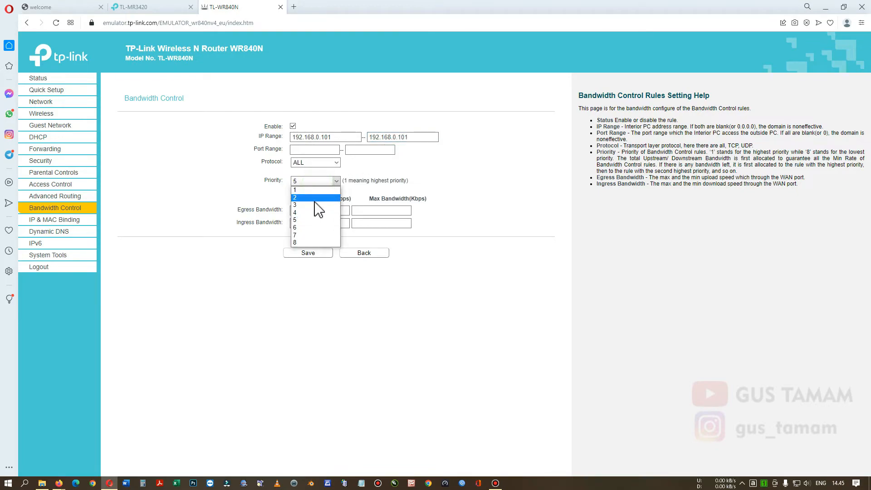
click(321, 209)
Set the rule's minimum and maximum egress and ingress bandwidths all to 1000 Kbps and save the rule
click(323, 210)
text(1000)
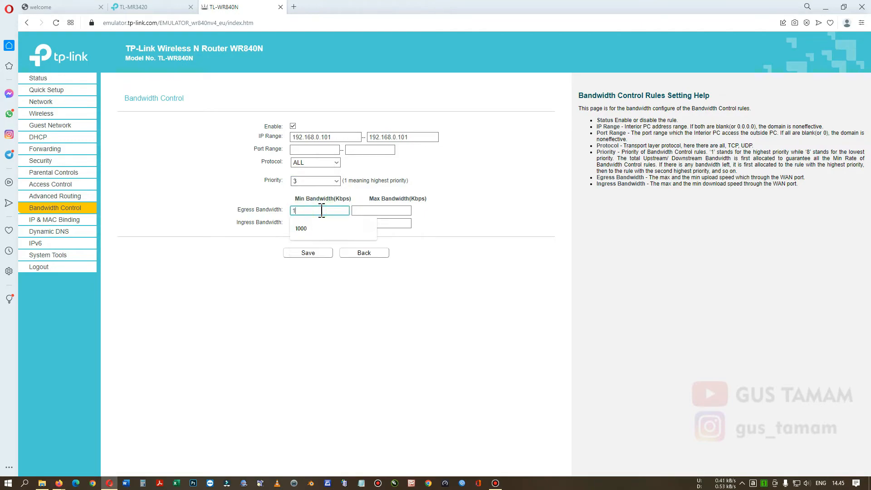
click(377, 211)
click(372, 230)
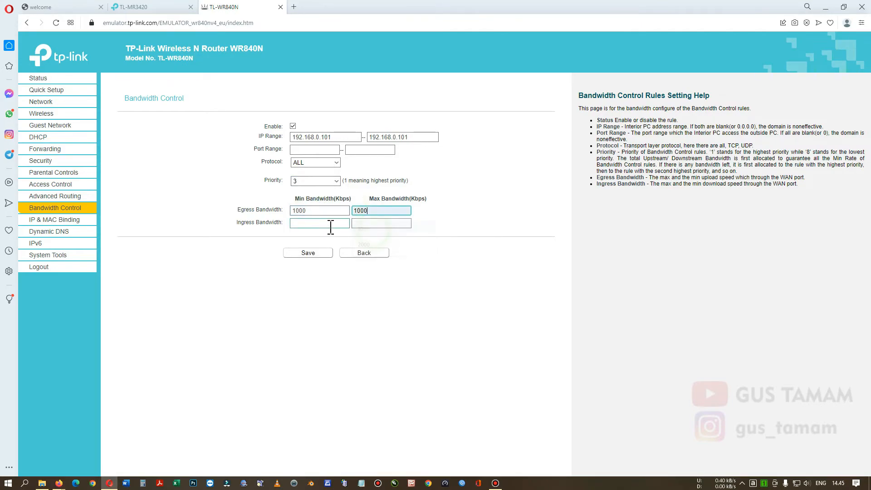
click(329, 223)
click(356, 241)
click(382, 224)
click(372, 241)
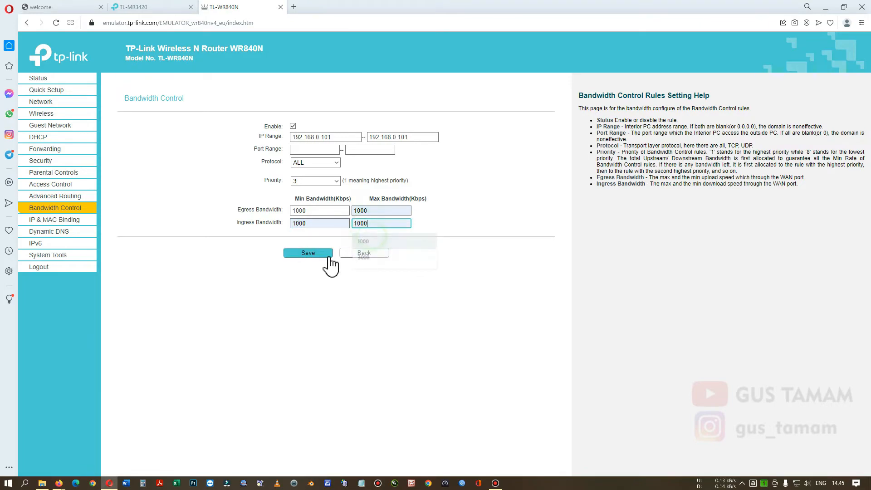
click(328, 253)
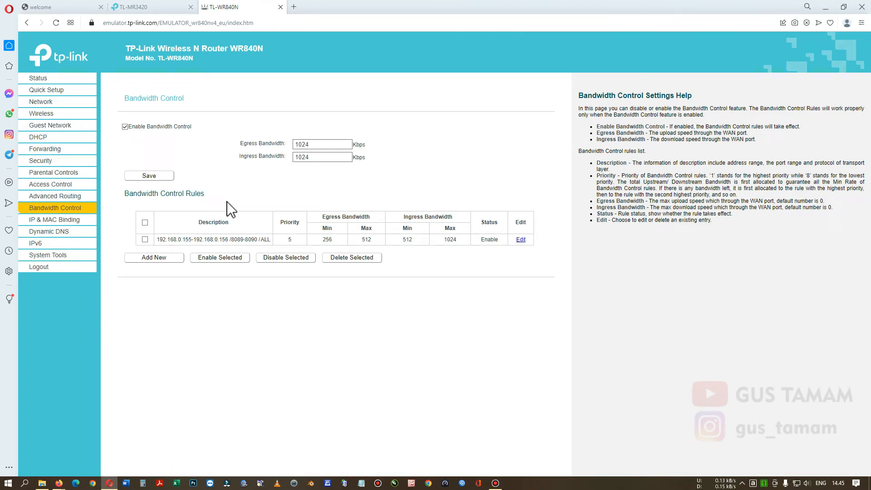
click(127, 23)
click(205, 150)
Search the web for "emulator mr6400" in a new browser tab and open the TL-MR6400 emulator
click(293, 7)
text(emula)
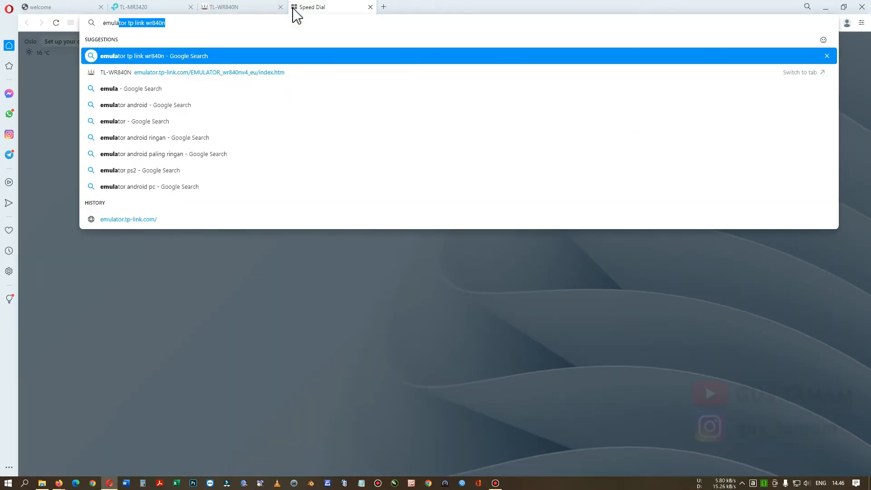
key(BackSpace)
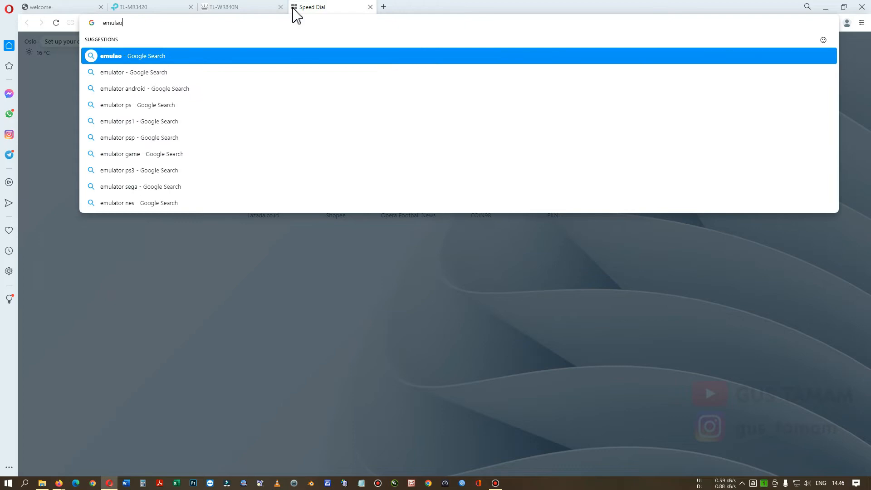
key(BackSpace)
text(ator)
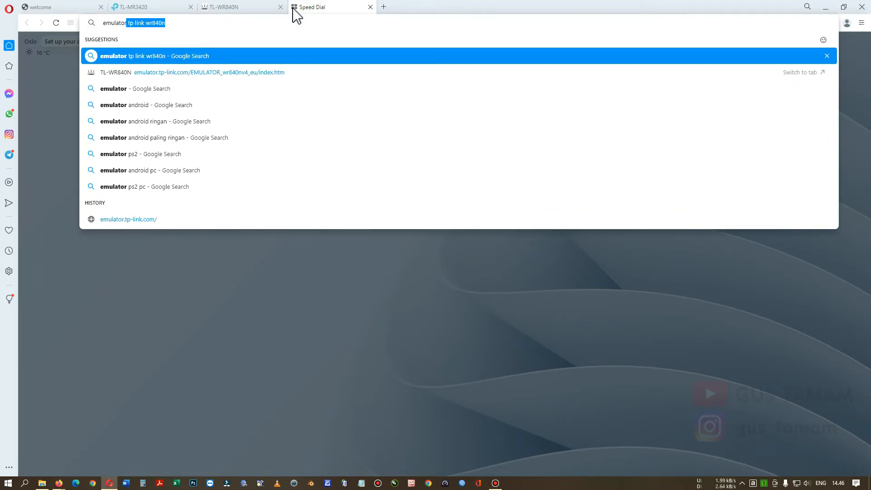
text( wr60)
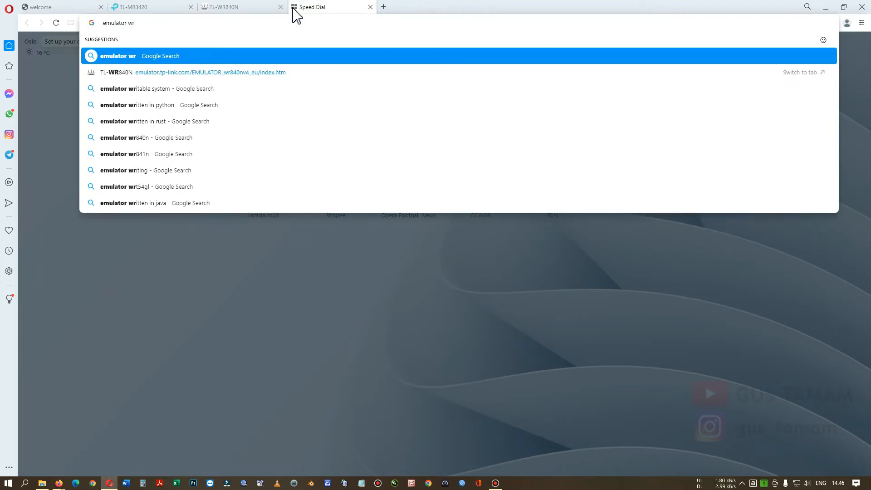
key(BackSpace)
key(BackSpace)
key(BackSpace)
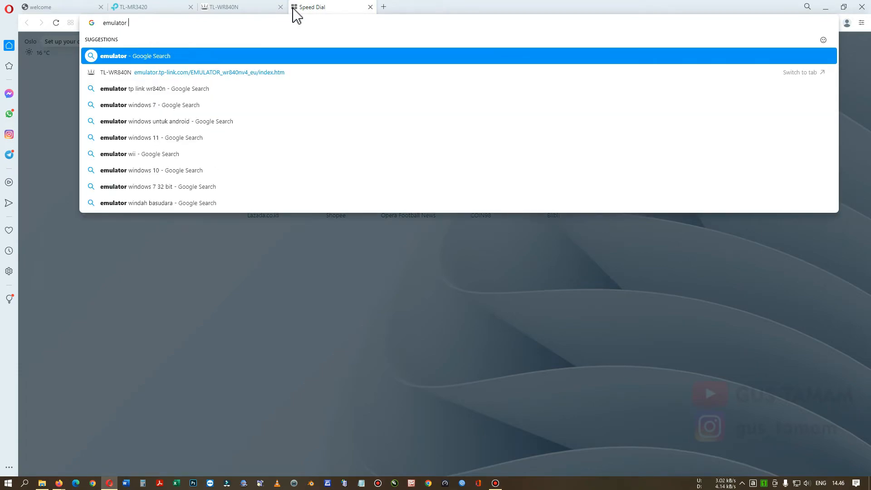
text(mr6)
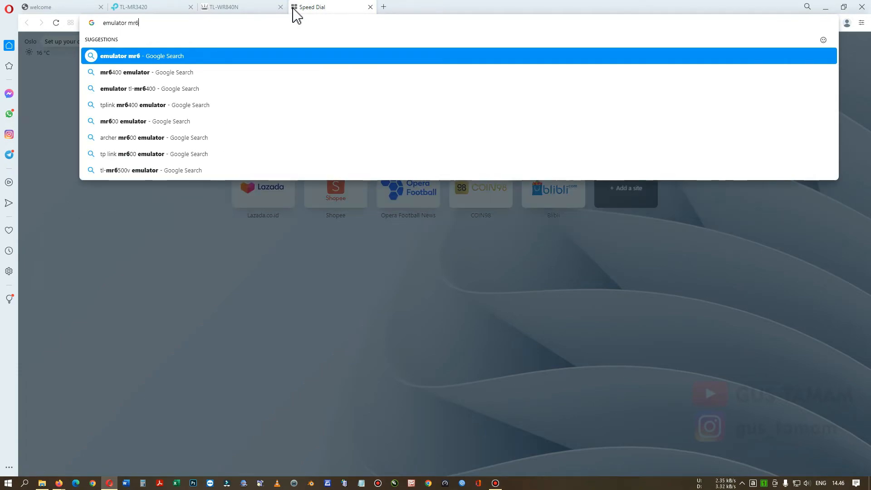
text(400)
key(Return)
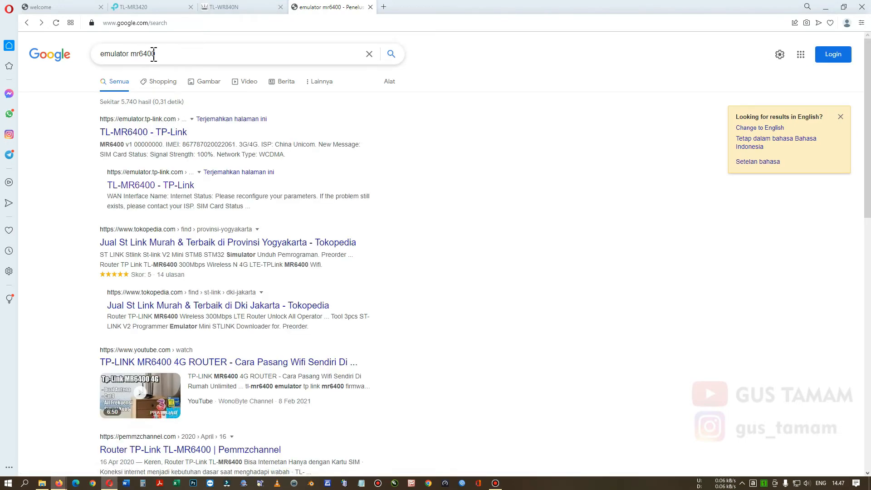
click(137, 186)
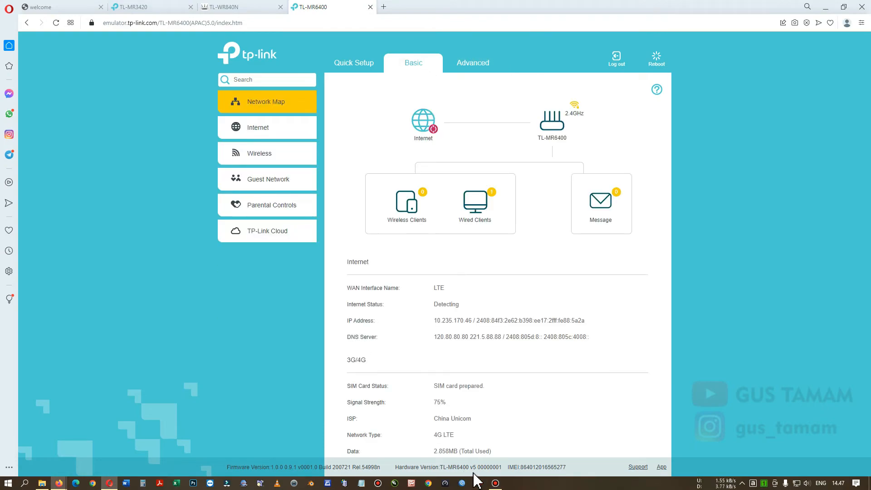
Compare the TL-MR3420 page with the TL-MR6400 emulator's advanced settings, and open the emulator's QoS settings
click(131, 7)
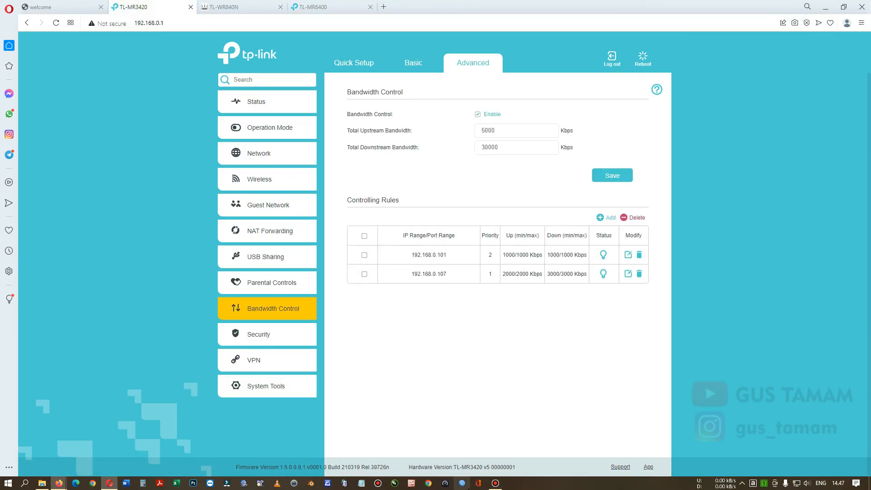
click(330, 8)
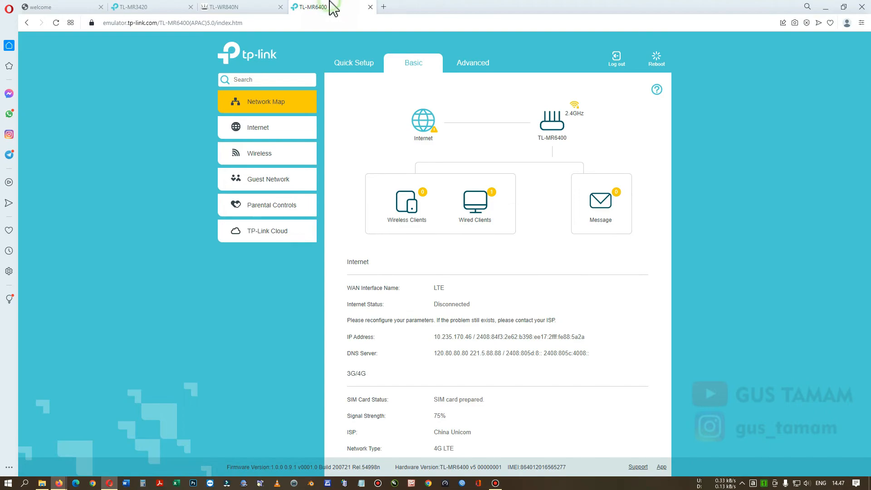
click(468, 68)
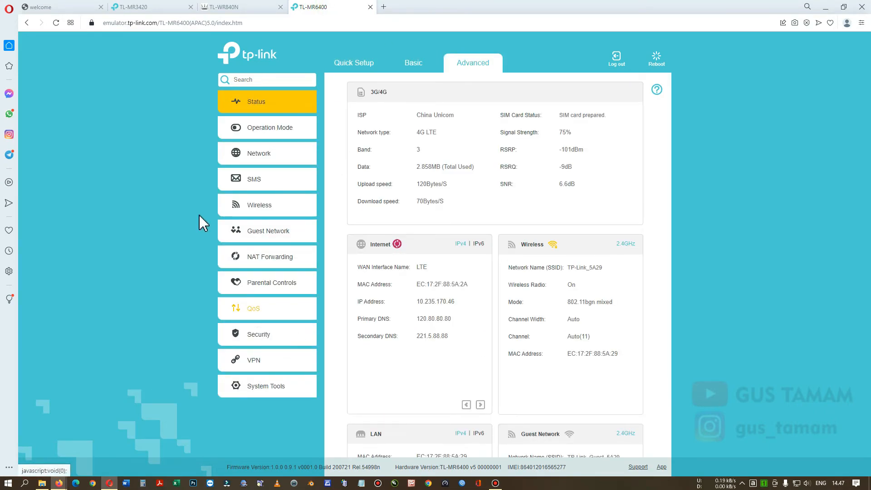
click(144, 8)
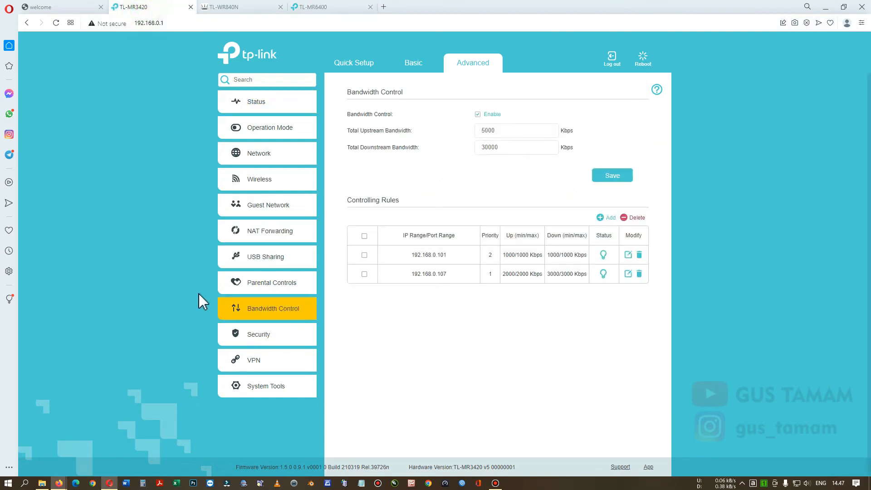
click(338, 8)
click(266, 316)
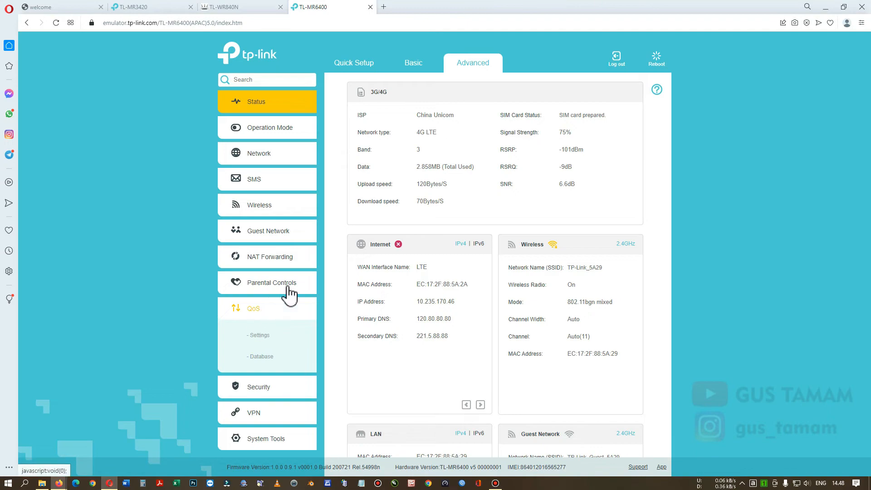
click(262, 334)
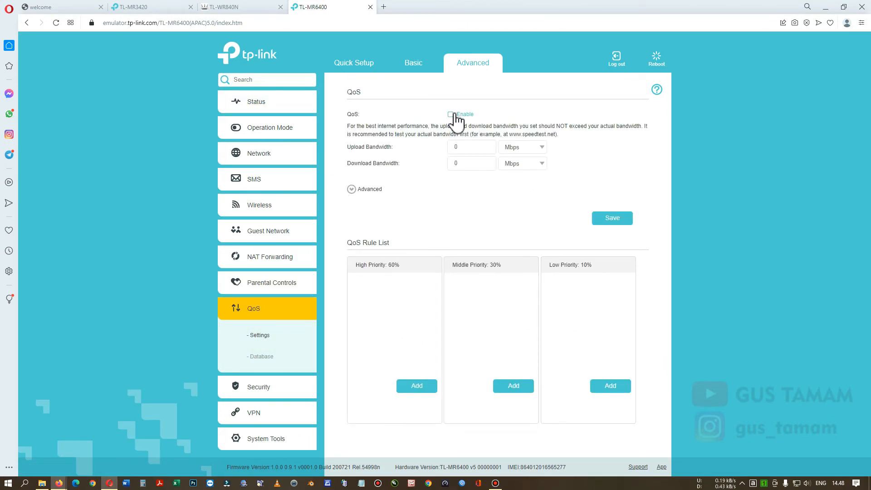
click(461, 147)
key(BackSpace)
text(5000)
click(473, 168)
text(3000)
Set the QoS upload bandwidth to 5 Mbps and download bandwidth to 30 Mbps, enable QoS, and save
click(473, 153)
text(5)
key(Tab)
text(30)
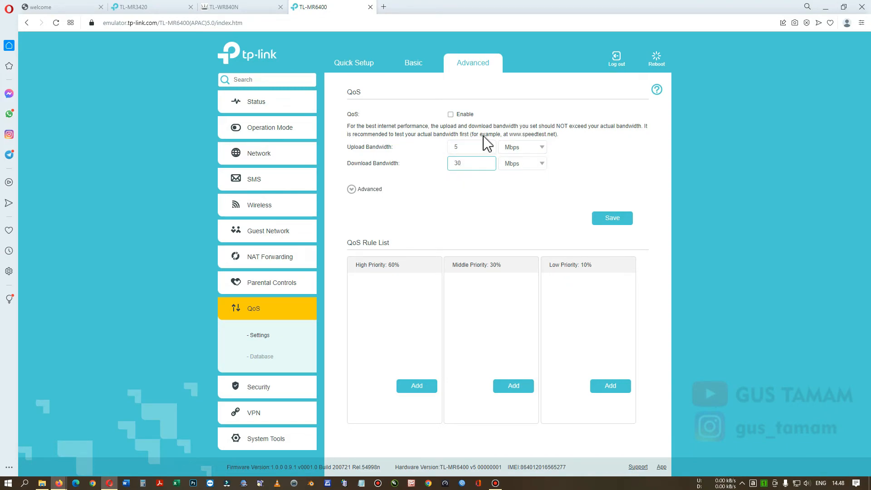
click(466, 116)
click(618, 219)
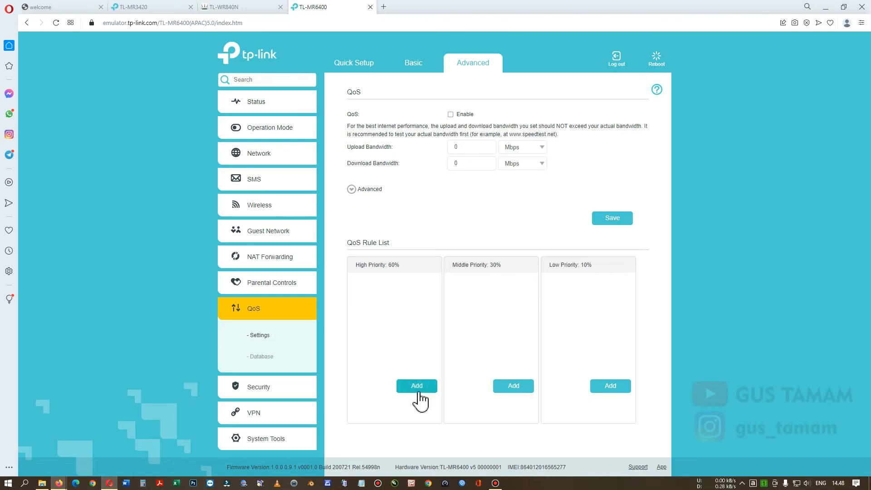
Start a new high-priority QoS rule by device and enter the device name "Redmi 7"
click(403, 386)
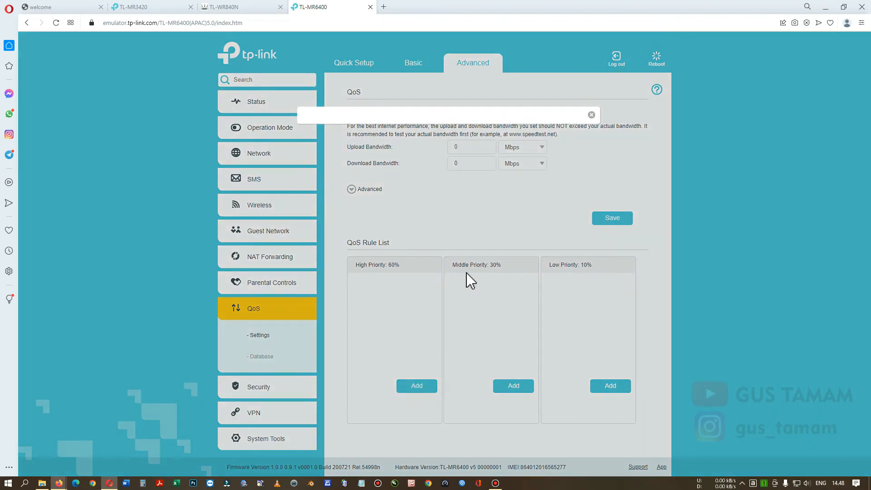
click(417, 164)
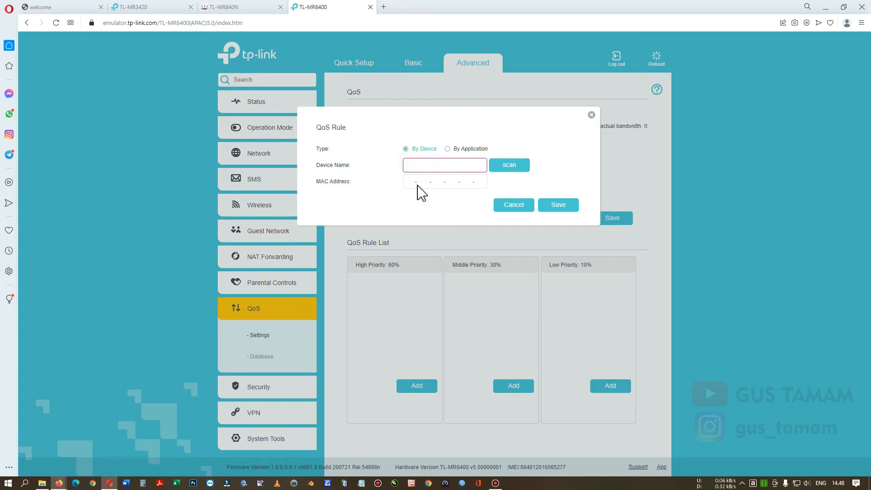
click(412, 182)
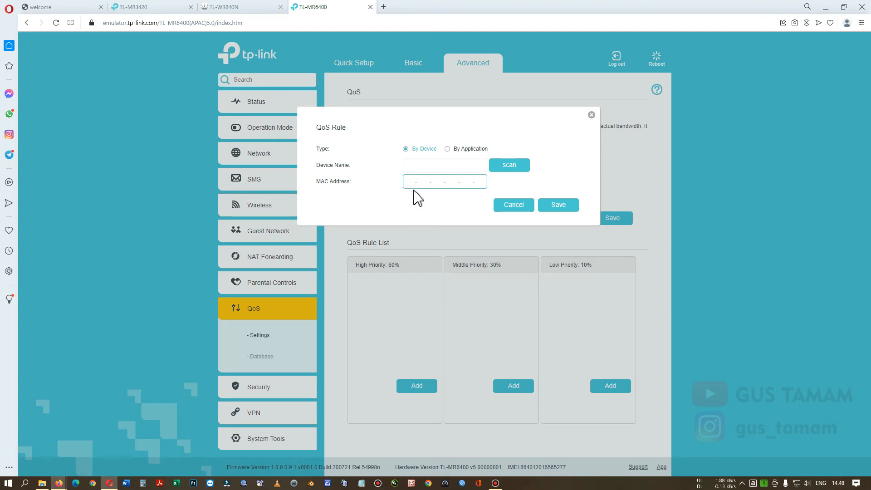
click(423, 166)
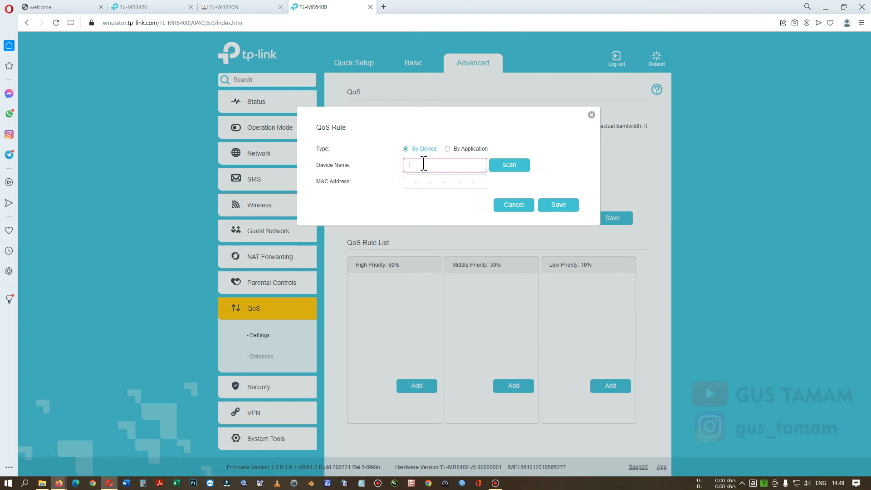
text(Redmi 7)
click(413, 180)
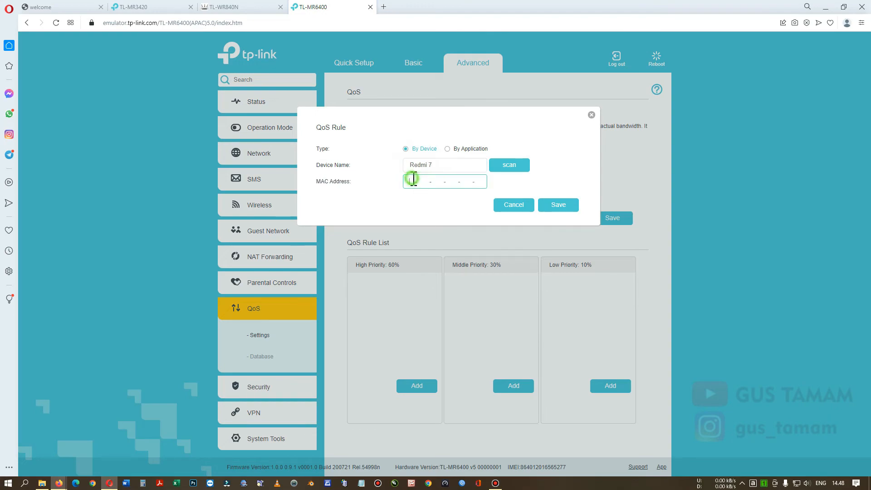
Look up the Redmi7-Redmi device's MAC address among the online devices on the TL-MR3420's Access Control page and select it
click(148, 7)
click(273, 340)
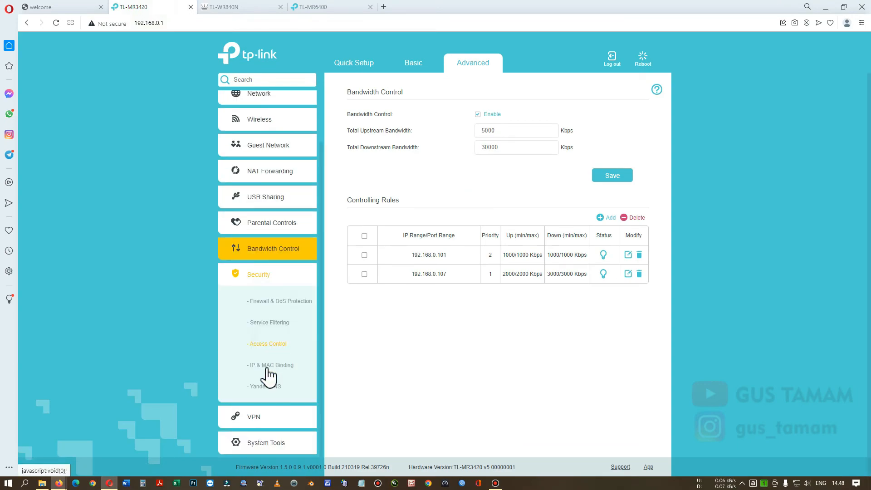
click(264, 346)
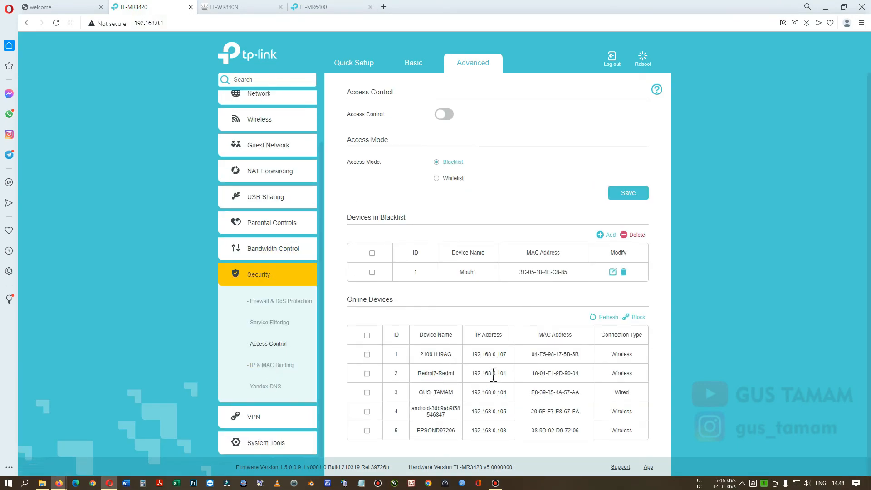
drag(576, 375, 529, 383)
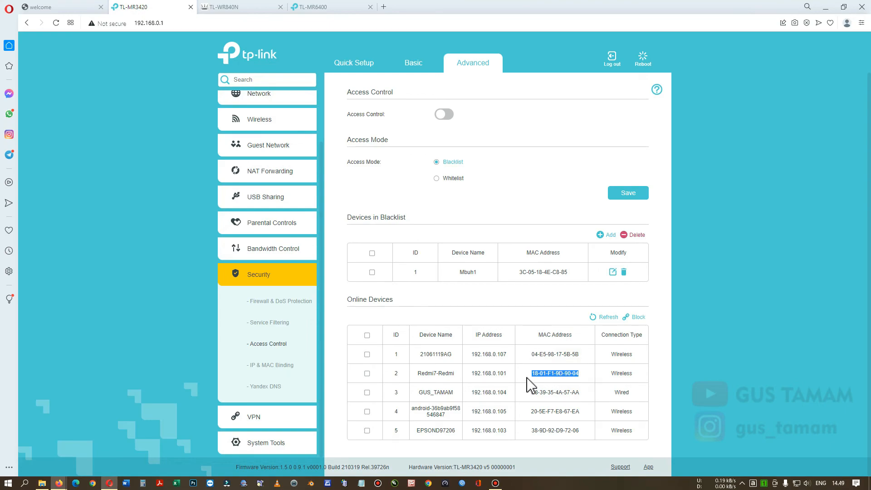
Enter the first half of the Redmi 7's MAC address, 18-01-F1, in the QoS rule, using an uppercase F
click(334, 8)
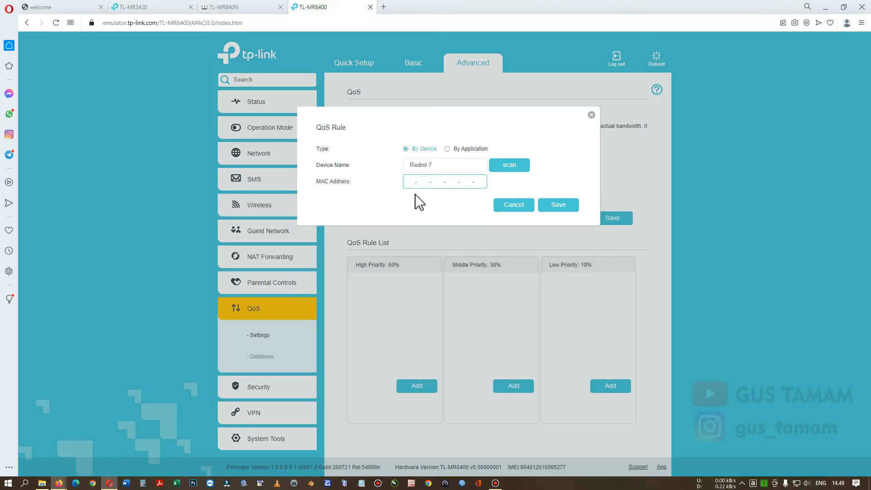
click(130, 8)
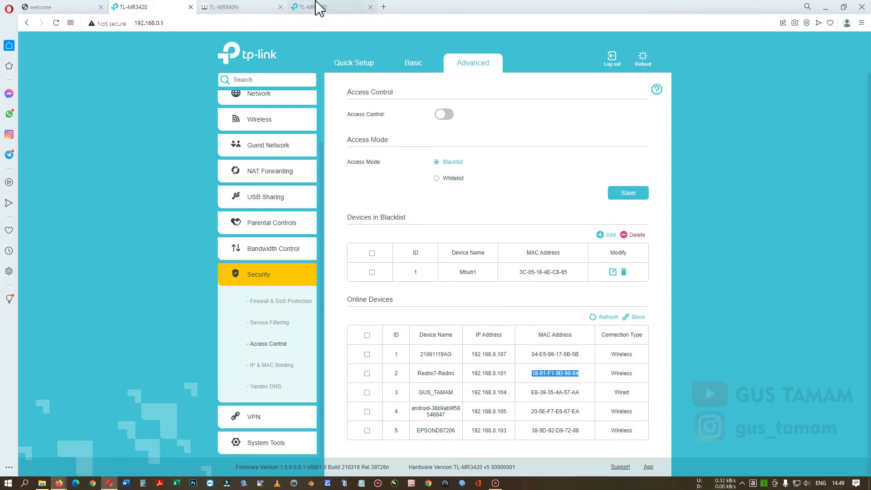
click(333, 21)
click(329, 8)
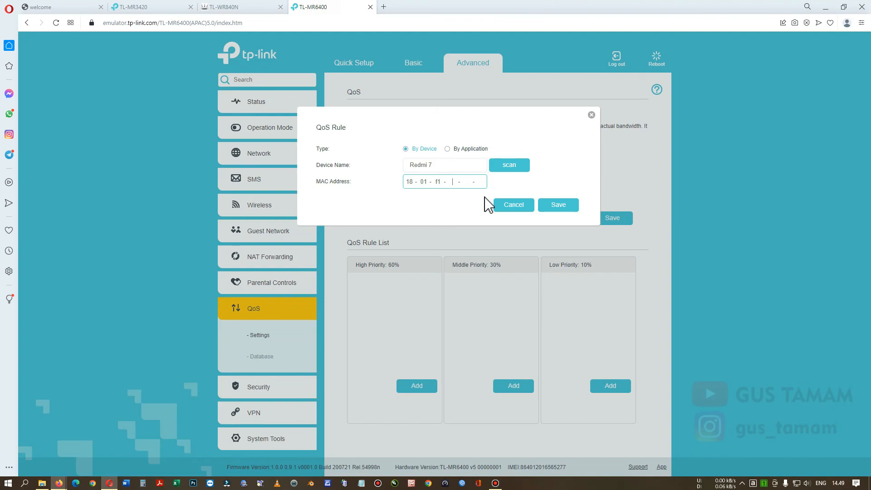
key(Caps_Lock)
click(439, 181)
key(BackSpace)
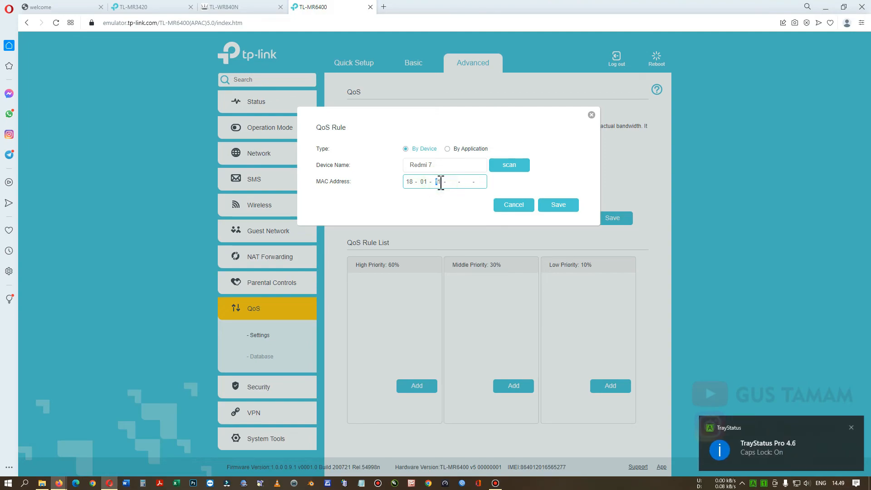
text(F)
Complete the QoS rule's MAC address with 9D-90-04, checking it against the TL-MR3420's online devices, and save the rule
click(145, 7)
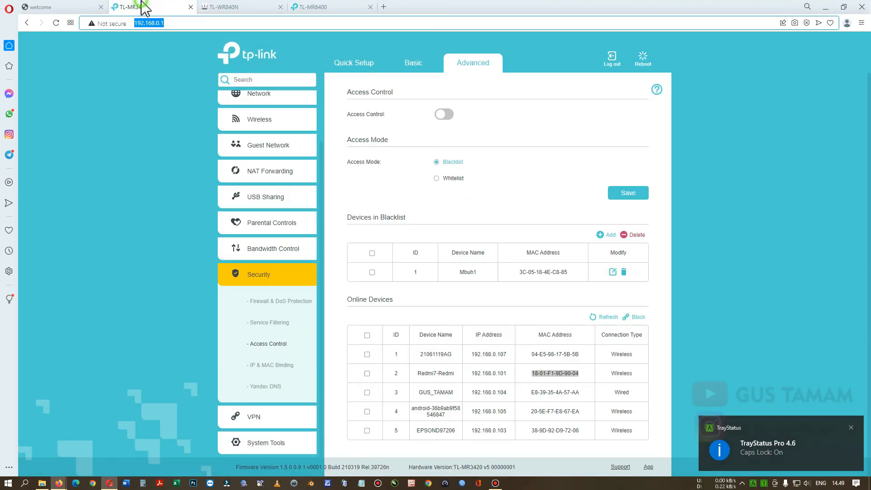
click(325, 7)
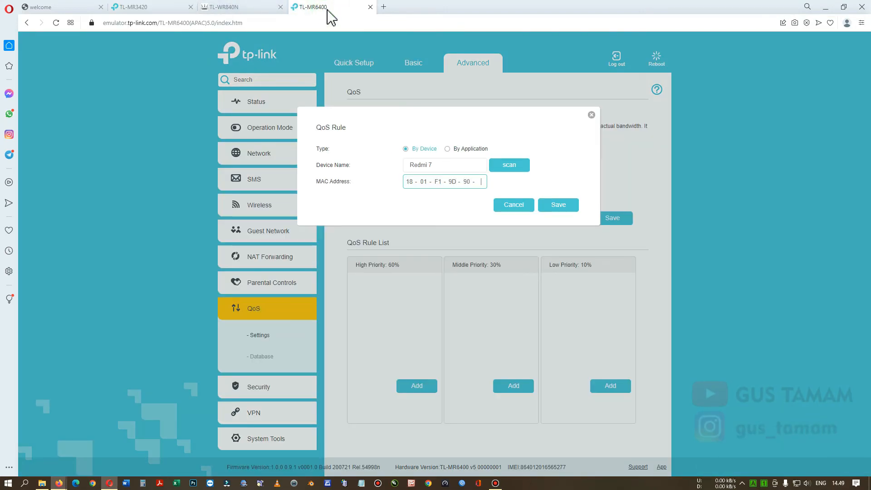
click(163, 7)
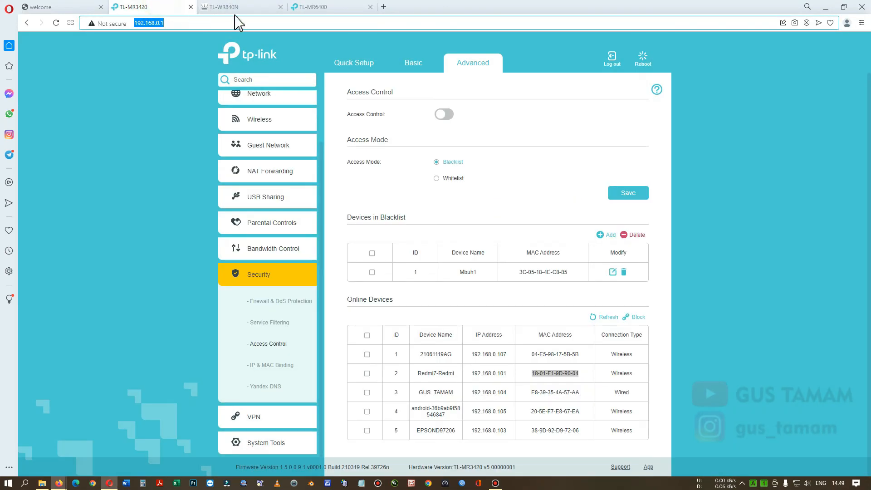
click(338, 7)
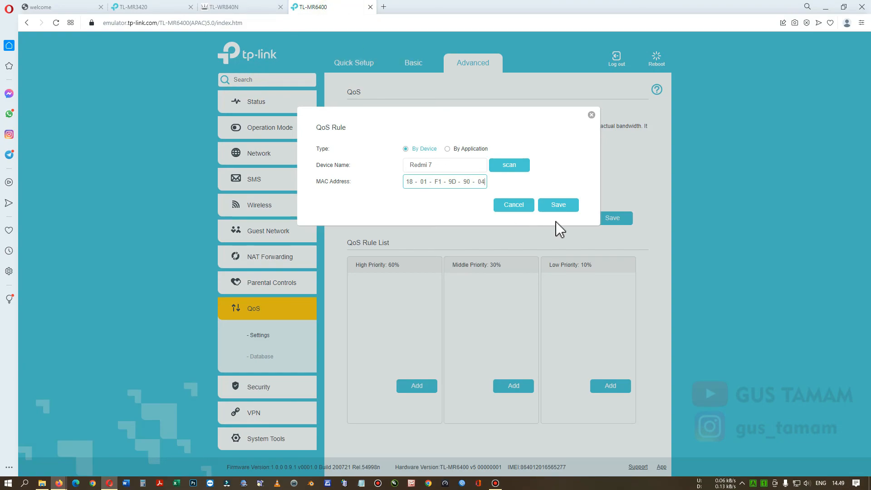
click(559, 208)
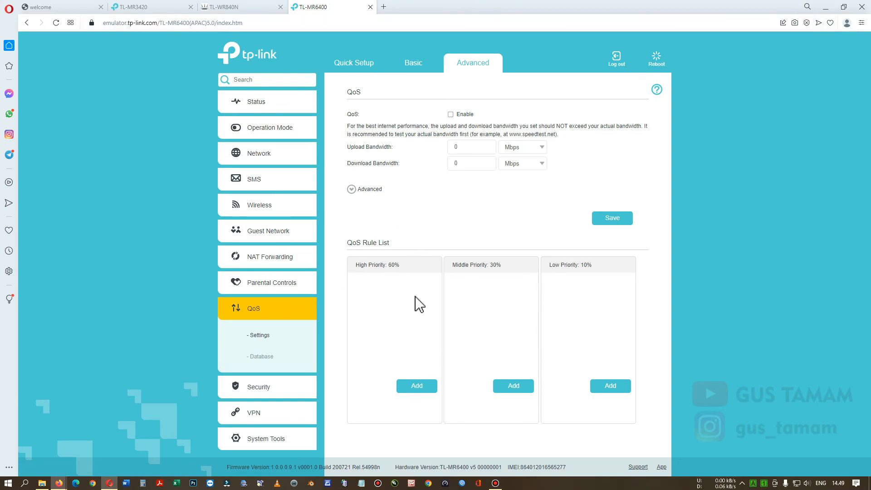
click(414, 387)
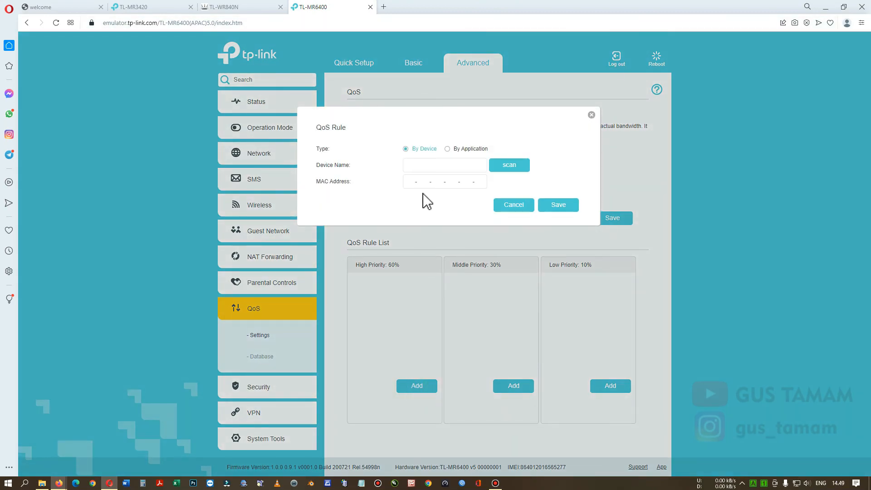
click(166, 8)
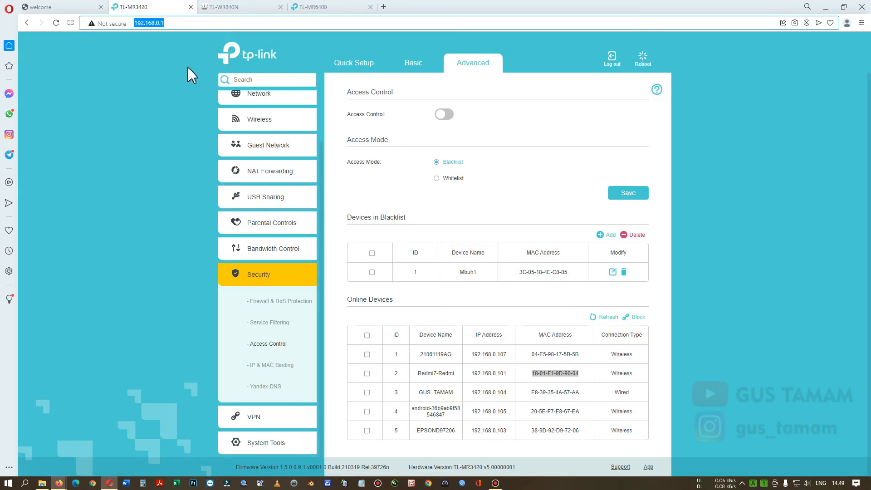
click(325, 8)
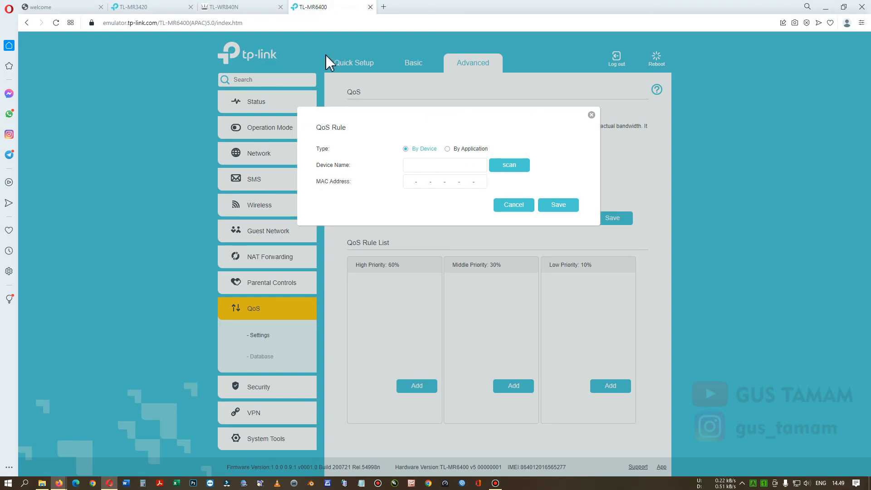
click(413, 167)
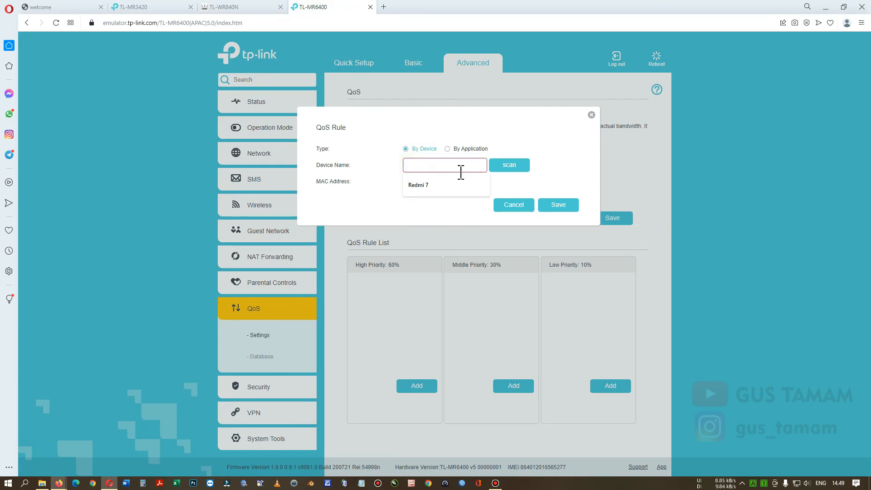
click(452, 211)
click(413, 181)
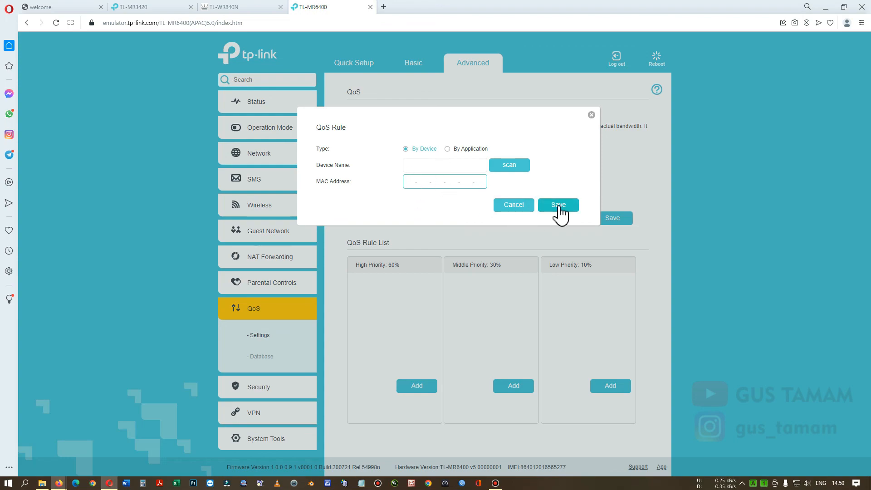
click(592, 114)
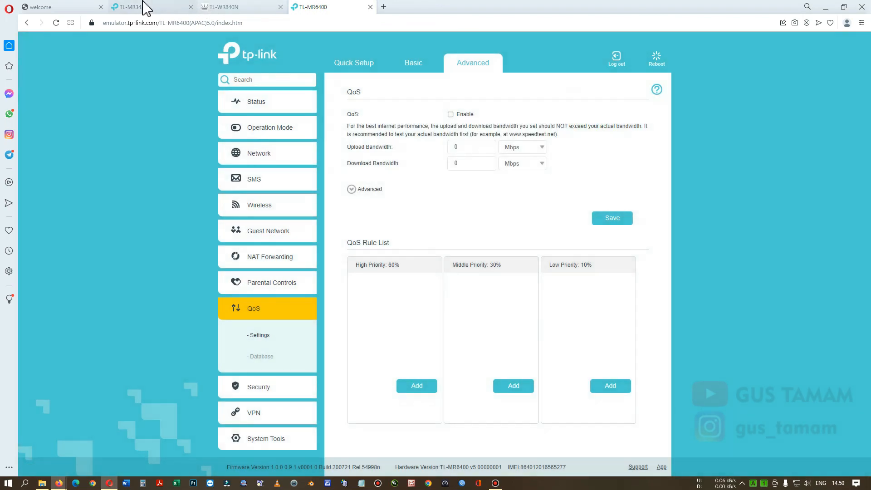
Return to the TL-MR3420 router page and go back to the beginning of its list of advanced settings
click(138, 6)
click(132, 29)
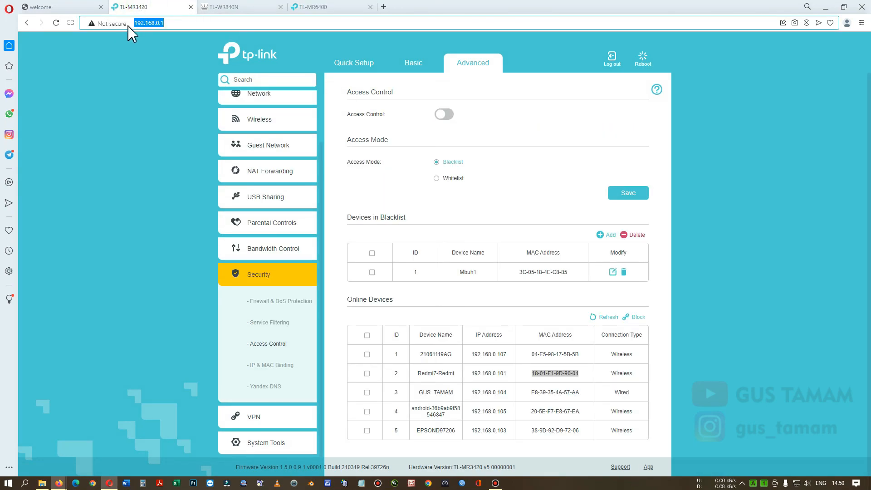
scroll(301, 247, up, 2)
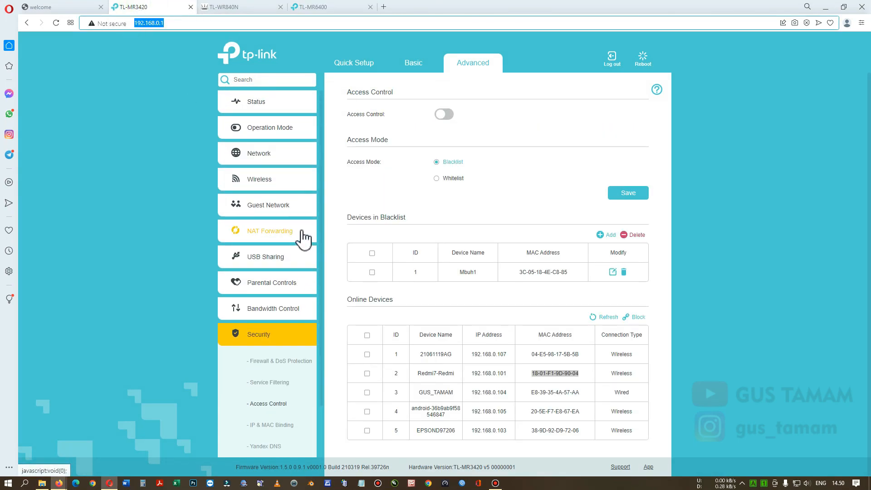